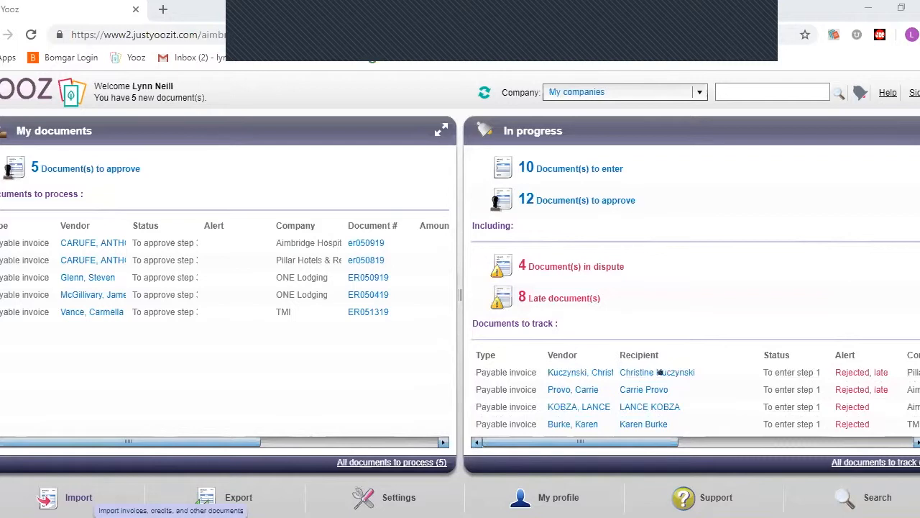
- Go from the Yooz home dashboard to the Import documents page
{"action": "left_click", "coordinate": [68, 497]}
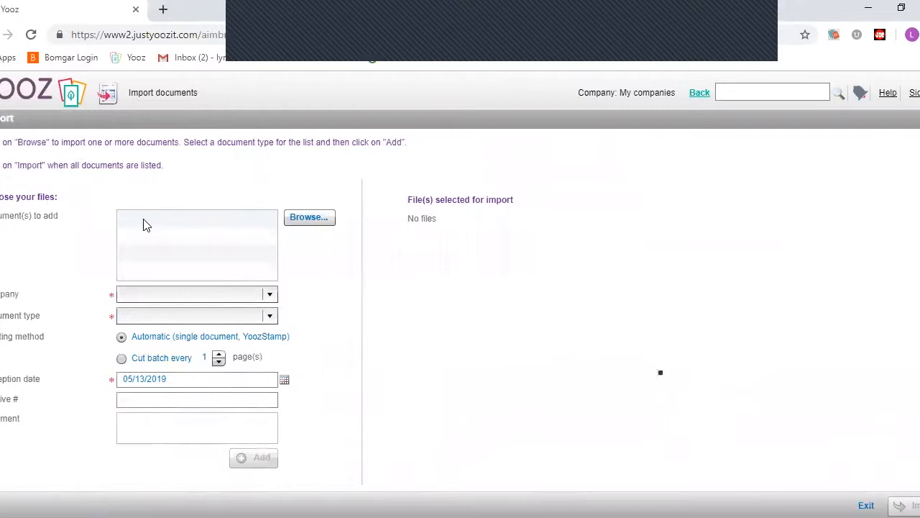
- Browse for a file and go to S: > Accounting > Accounts Payable > CorporateAP
{"action": "left_click", "coordinate": [301, 225]}
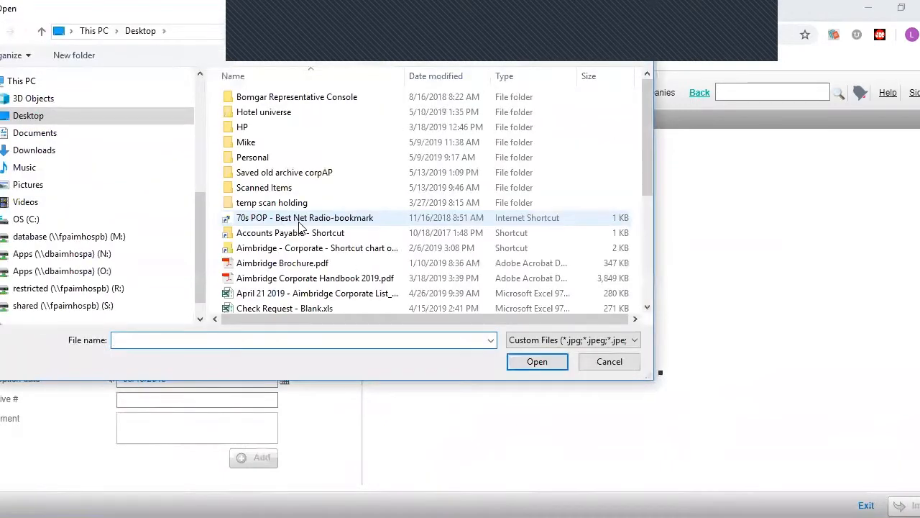
{"action": "left_click", "coordinate": [114, 308]}
{"action": "scroll", "coordinate": [287, 216], "scroll_direction": "down", "scroll_amount": 3}
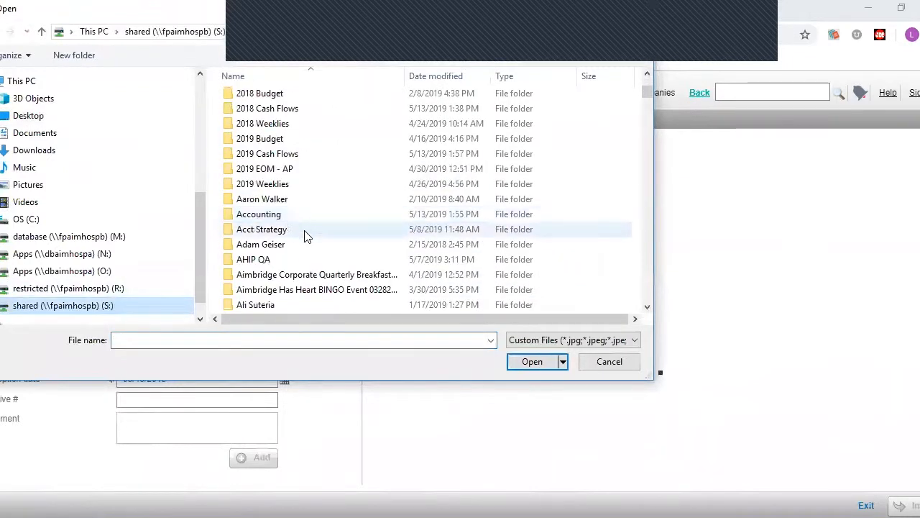
{"action": "double_click", "coordinate": [273, 216]}
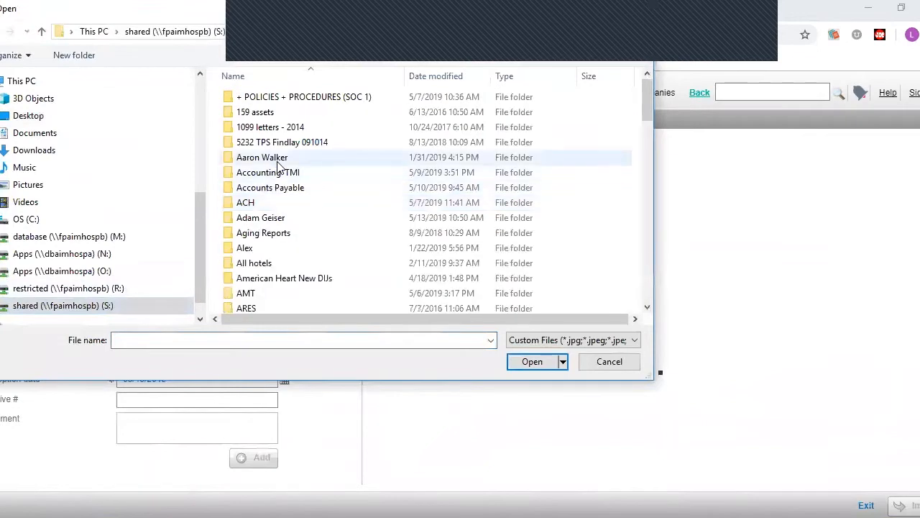
{"action": "scroll", "coordinate": [299, 265], "scroll_direction": "down", "scroll_amount": 3}
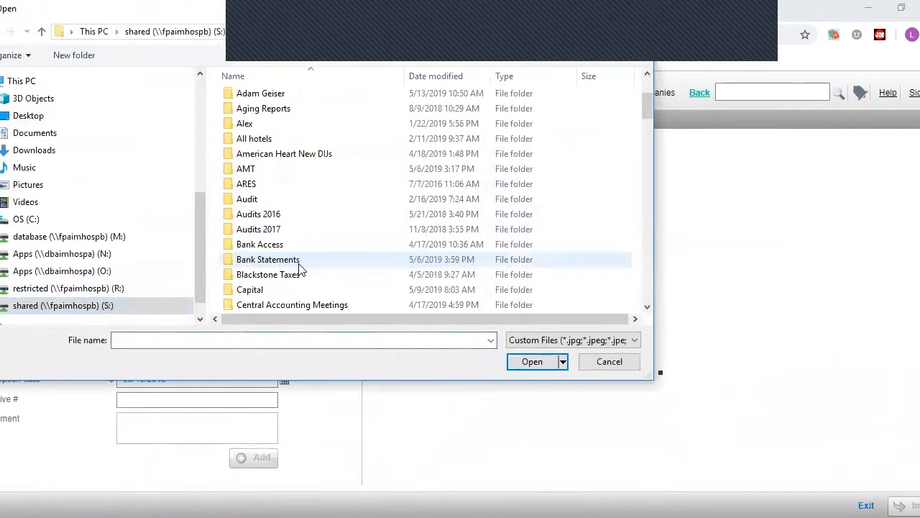
{"action": "scroll", "coordinate": [300, 268], "scroll_direction": "up", "scroll_amount": 1}
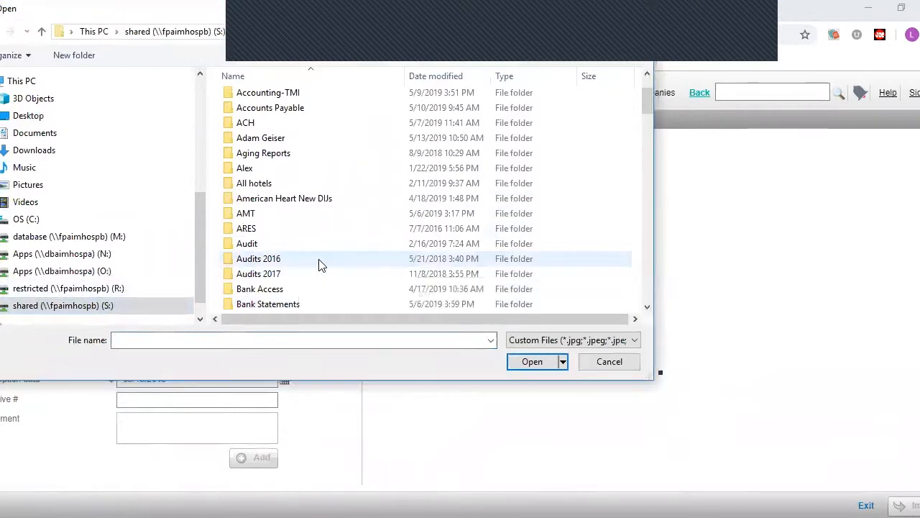
{"action": "scroll", "coordinate": [320, 259], "scroll_direction": "up", "scroll_amount": 1}
{"action": "double_click", "coordinate": [314, 159]}
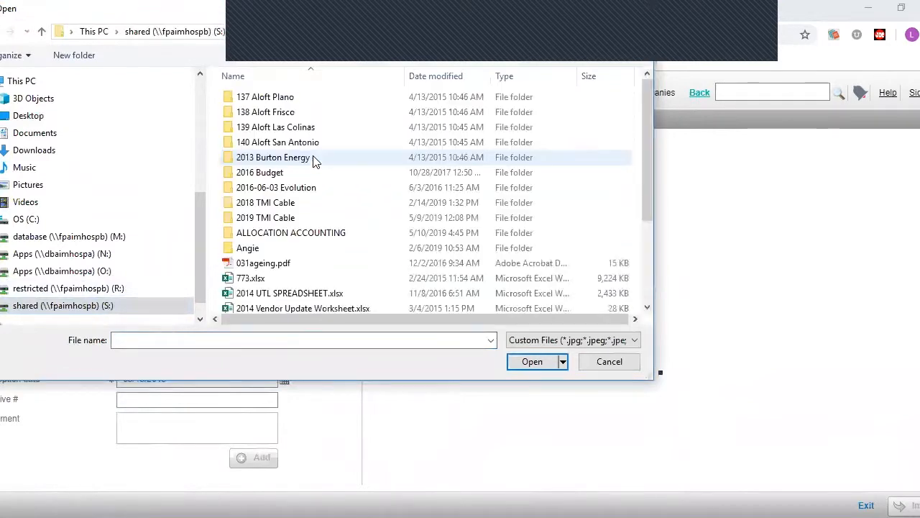
{"action": "scroll", "coordinate": [313, 160], "scroll_direction": "down", "scroll_amount": 1}
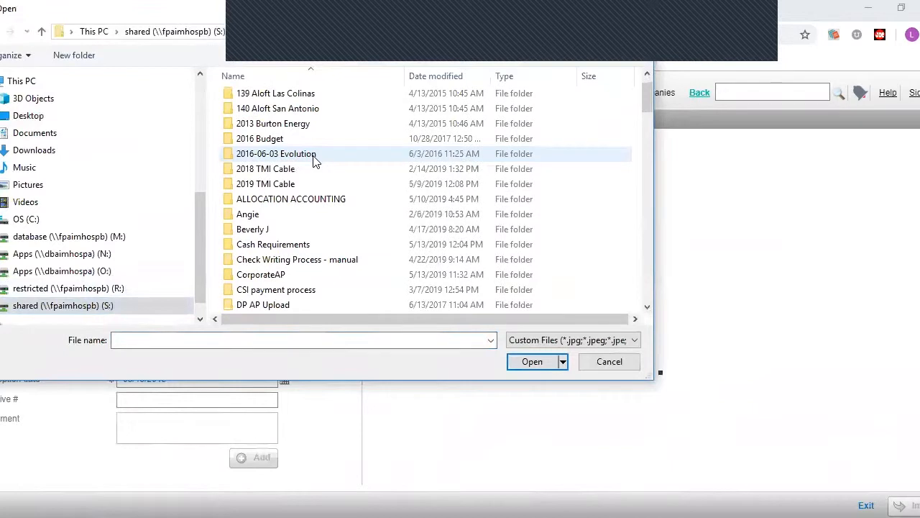
{"action": "scroll", "coordinate": [313, 160], "scroll_direction": "down", "scroll_amount": 1}
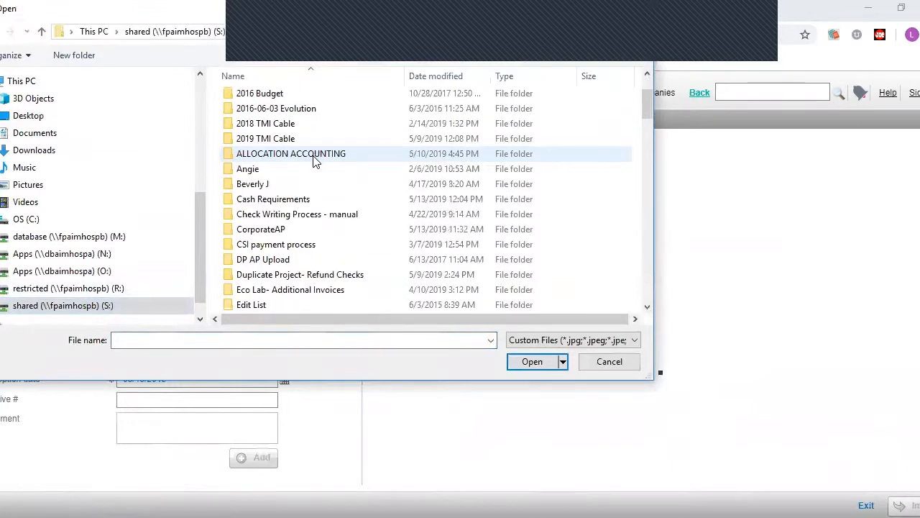
{"action": "left_click", "coordinate": [274, 233]}
{"action": "double_click", "coordinate": [274, 233]}
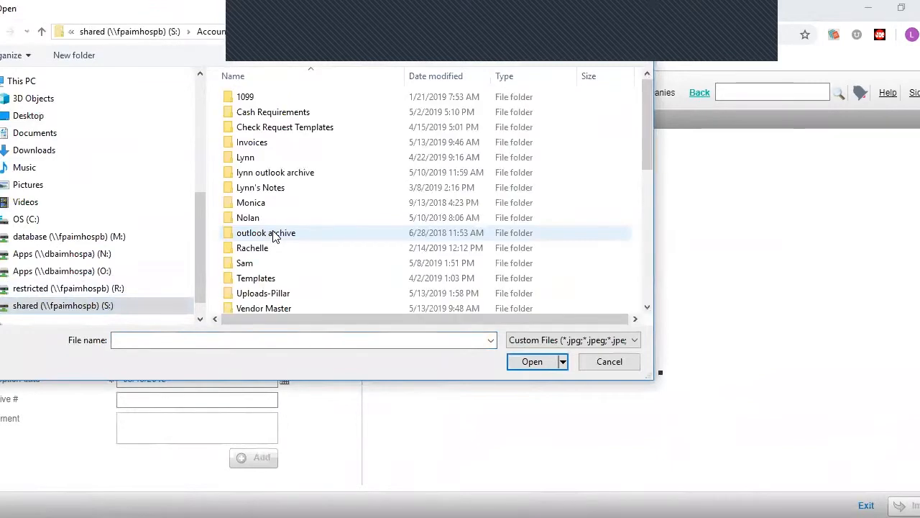
- Choose single pdf corporate.pdf from YOOZ > Training > Training examples for import
{"action": "scroll", "coordinate": [334, 232], "scroll_direction": "down", "scroll_amount": 2}
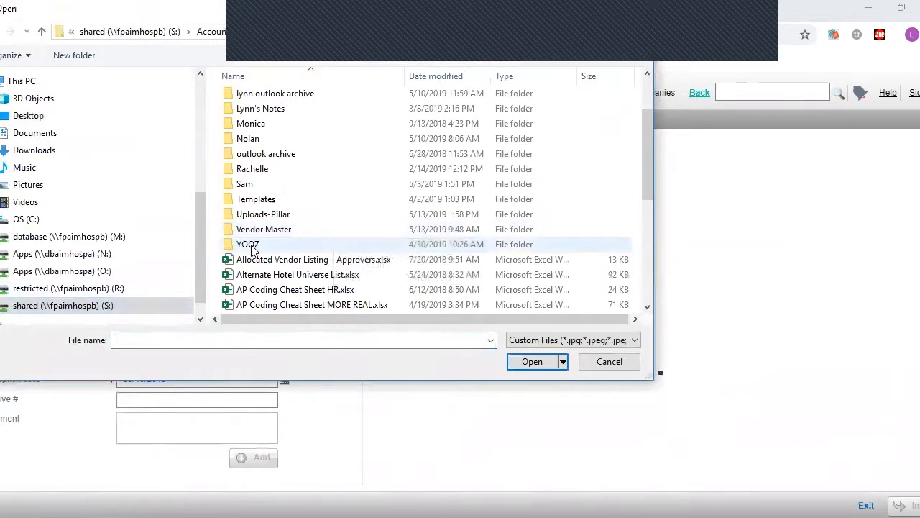
{"action": "mouse_move", "coordinate": [252, 248]}
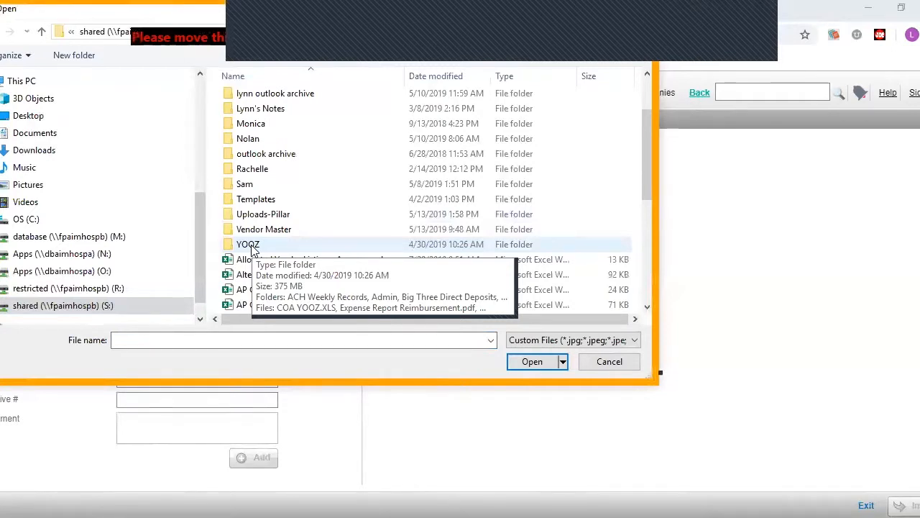
{"action": "double_click", "coordinate": [248, 245]}
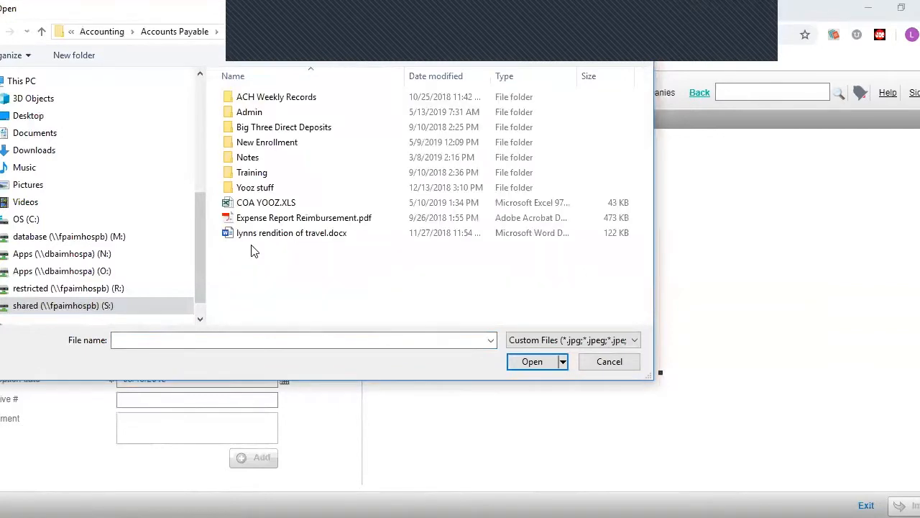
{"action": "double_click", "coordinate": [261, 177]}
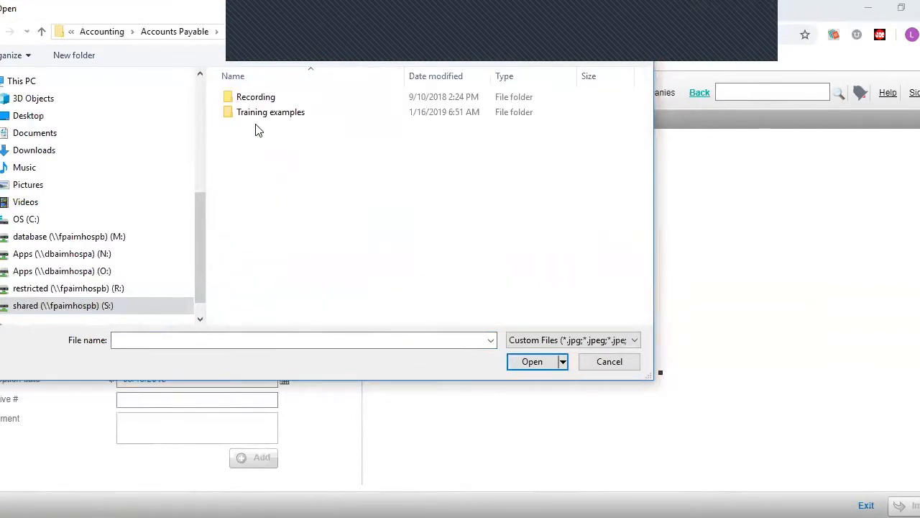
{"action": "double_click", "coordinate": [260, 116]}
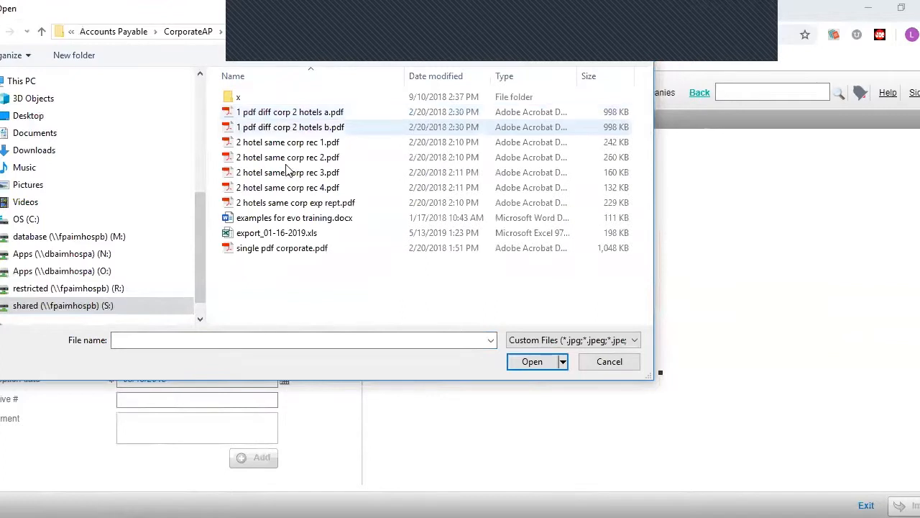
{"action": "left_click", "coordinate": [239, 253]}
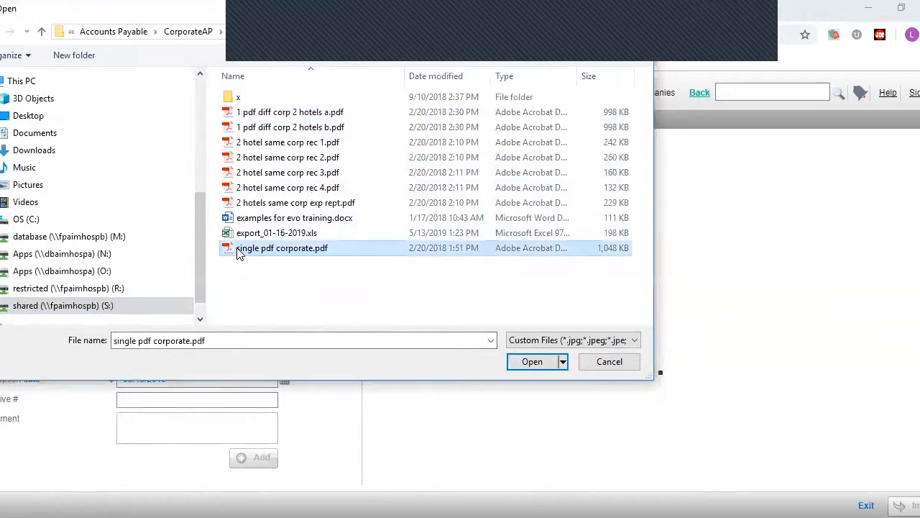
{"action": "left_click", "coordinate": [520, 364]}
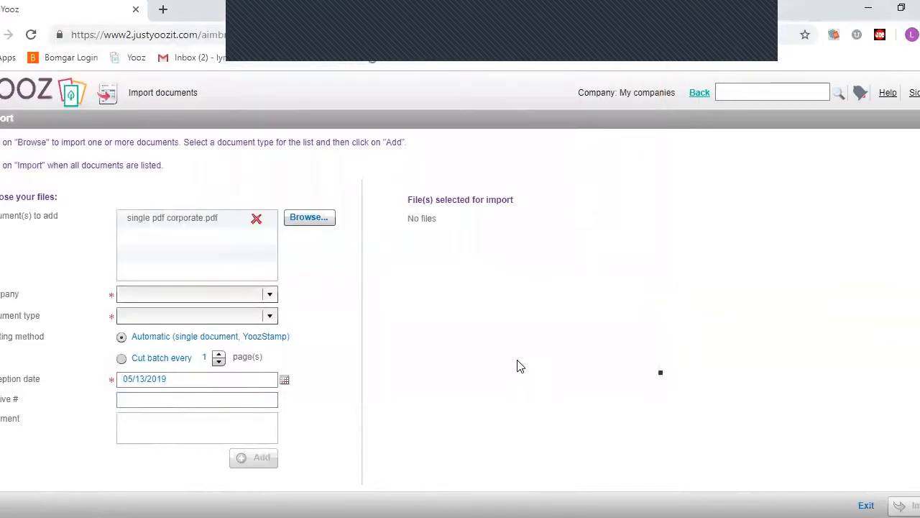
- Show the Company list with Aimbridge Hospitality, LLC and other companies
{"action": "left_click", "coordinate": [270, 296]}
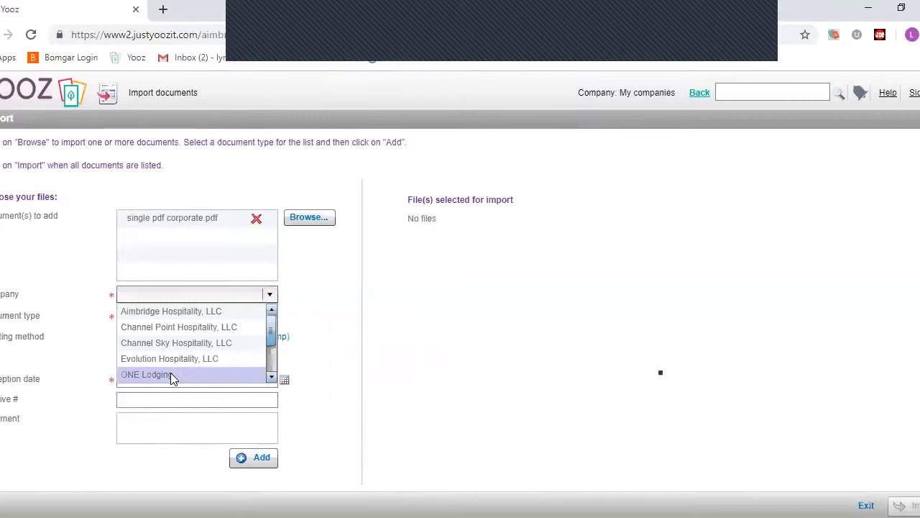
- Assign the PDF to Aimbridge Hospitality, LLC as a Payable invoice and add it
{"action": "left_click", "coordinate": [140, 310]}
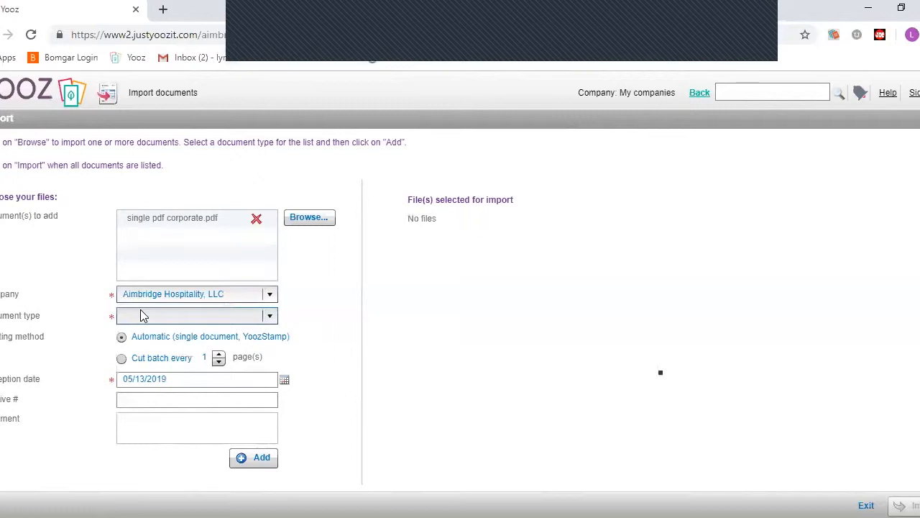
{"action": "left_click", "coordinate": [270, 317]}
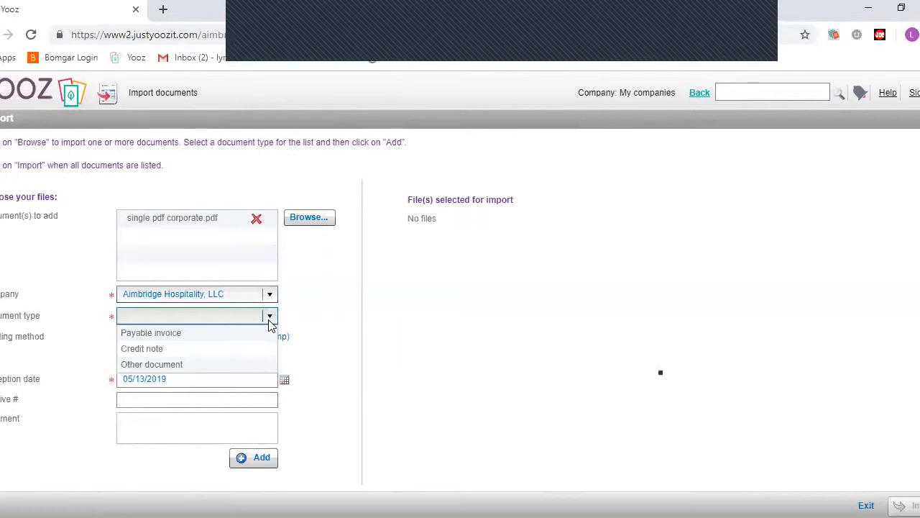
{"action": "left_click", "coordinate": [205, 335]}
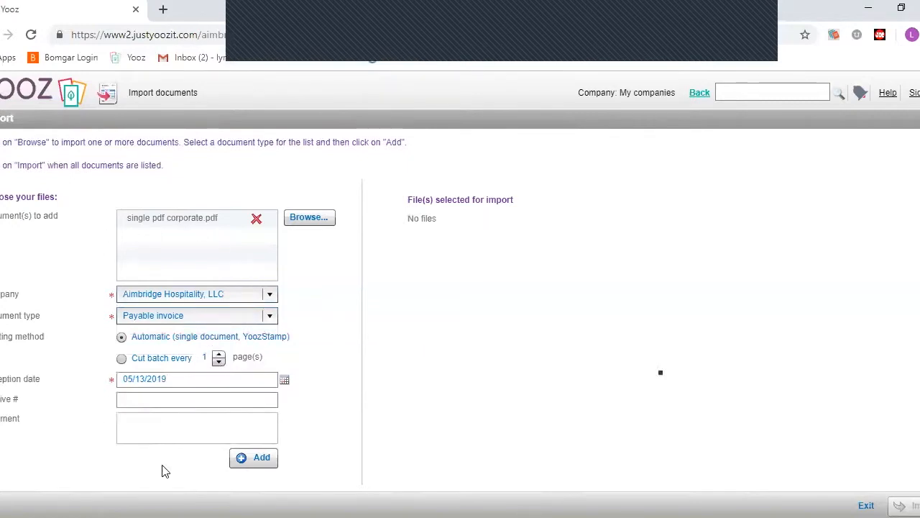
{"action": "left_click", "coordinate": [257, 455]}
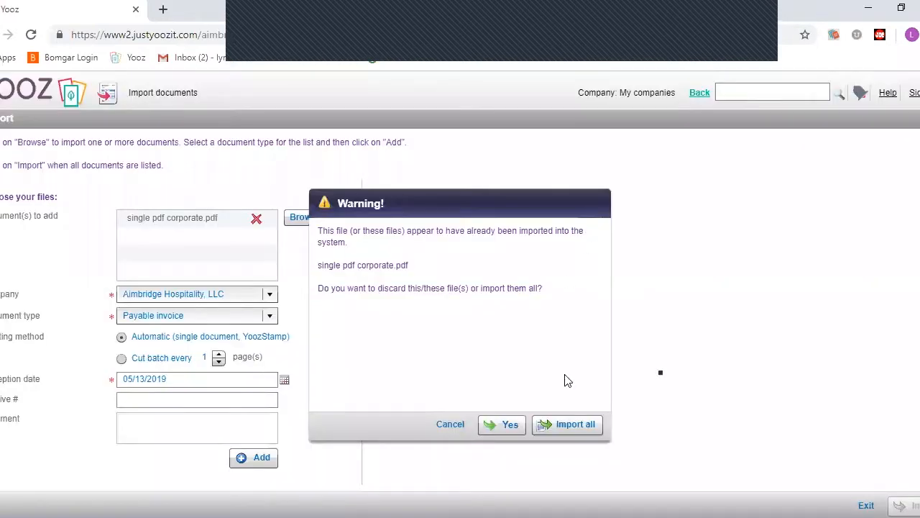
- Import single pdf corporate.pdf despite the duplicate warning, then return to the dashboard
{"action": "left_click", "coordinate": [567, 424]}
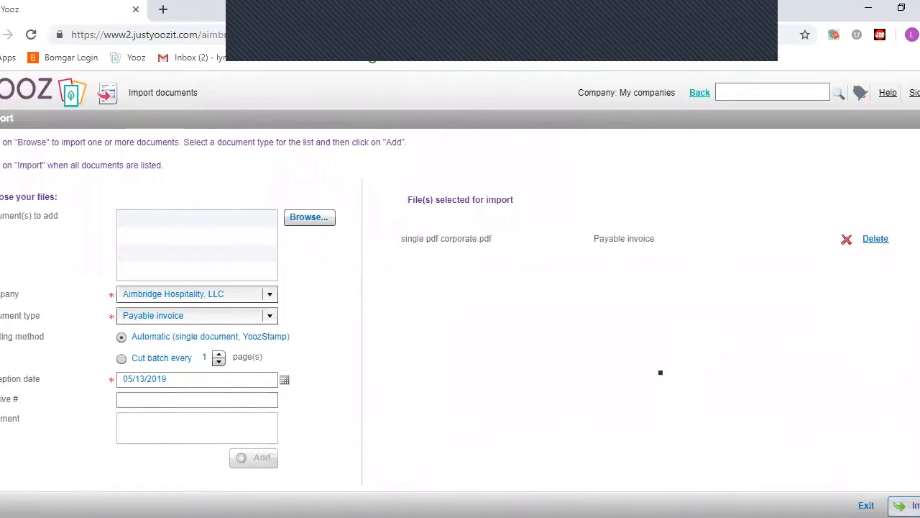
{"action": "left_click", "coordinate": [905, 506]}
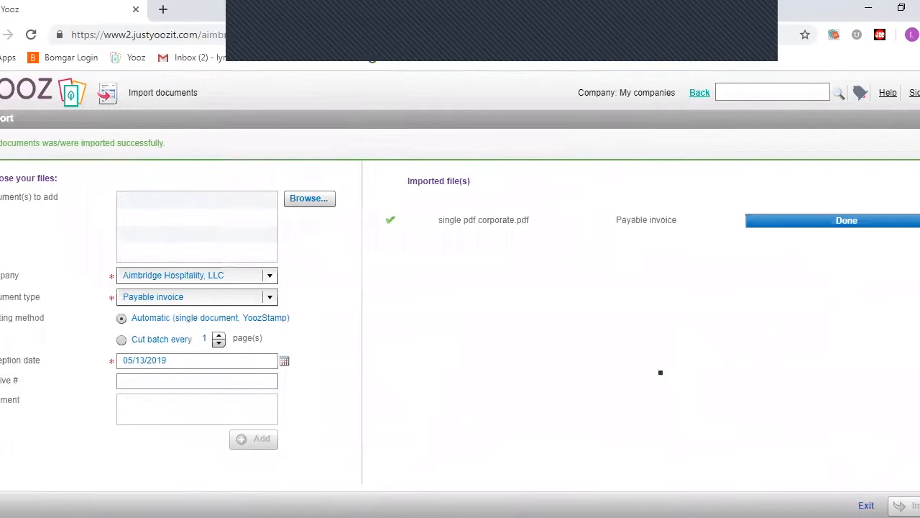
{"action": "left_click", "coordinate": [700, 94]}
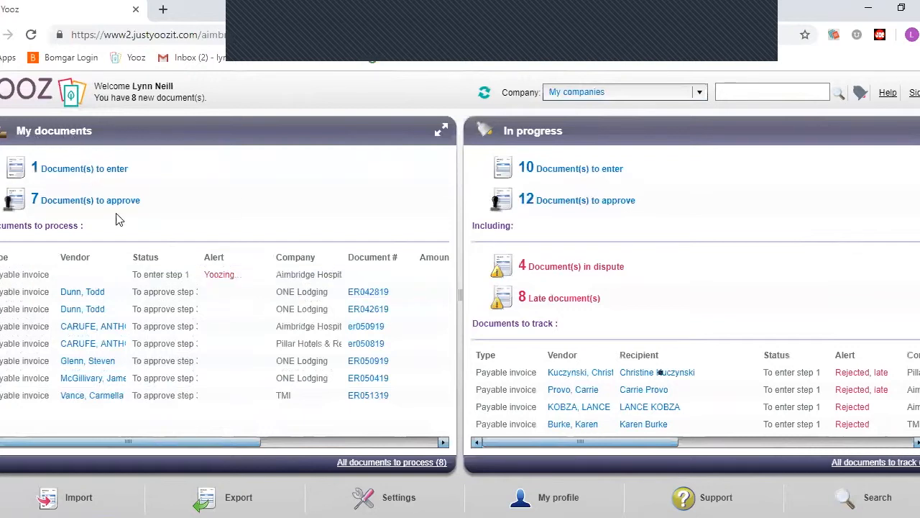
- Refresh the dashboard until processed, then open the new Aimbridge Hospitality payable invoice
{"action": "left_click", "coordinate": [483, 94]}
{"action": "left_click", "coordinate": [484, 98]}
{"action": "left_click", "coordinate": [484, 96]}
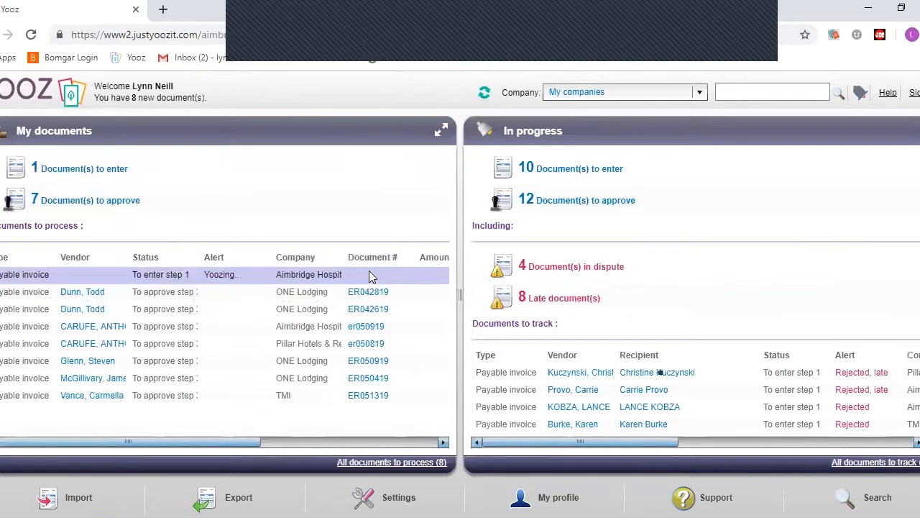
{"action": "left_click", "coordinate": [84, 276]}
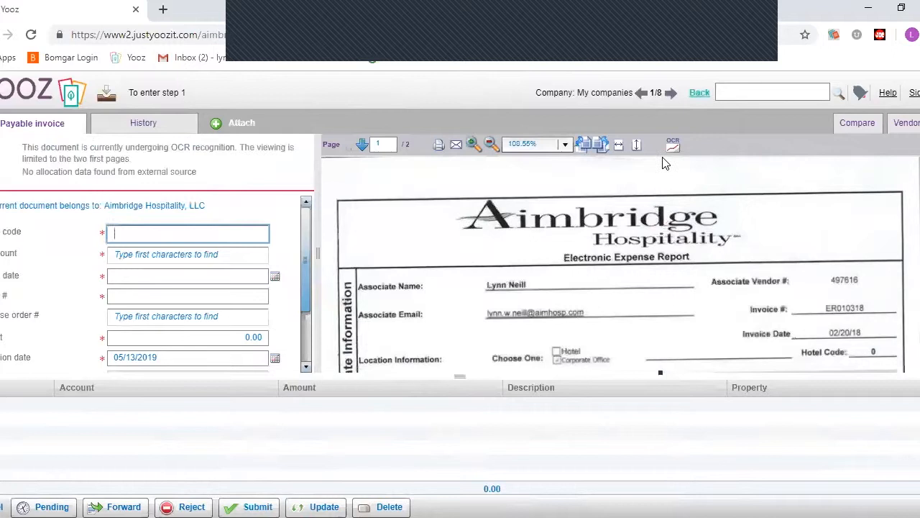
- Reopen the Aimbridge invoice and search Vendor code by the associate's surname
{"action": "left_click", "coordinate": [700, 94]}
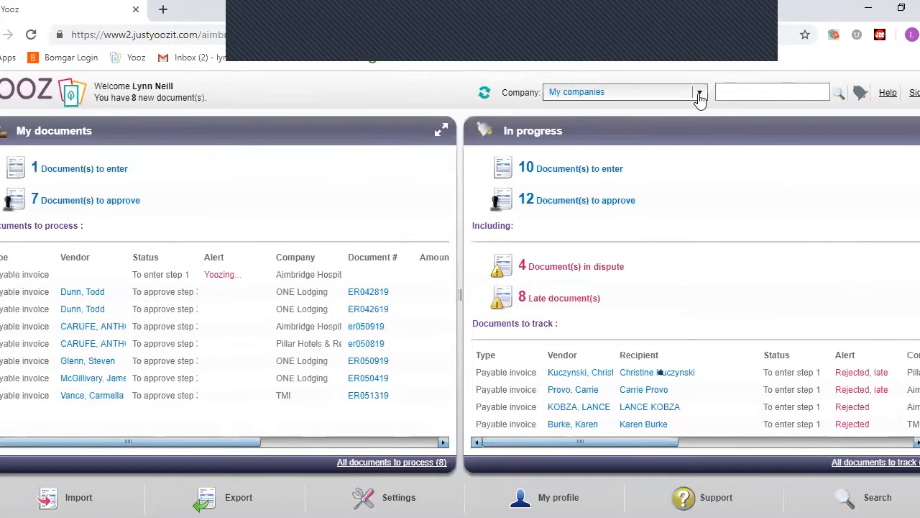
{"action": "double_click", "coordinate": [99, 276]}
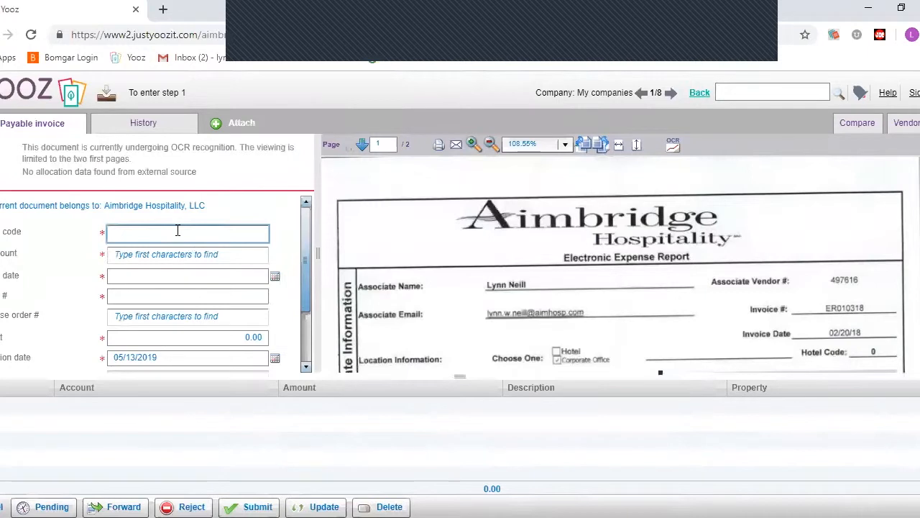
{"action": "type", "text": "neill"}
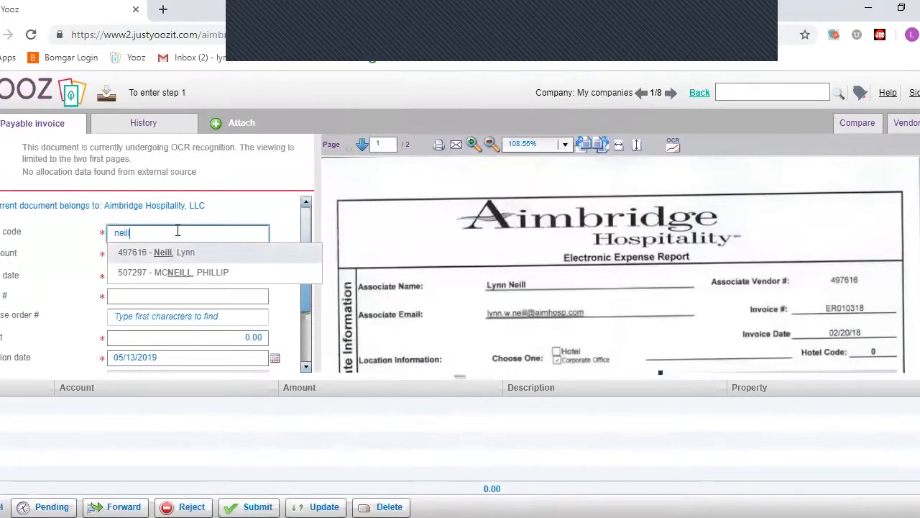
- Pick the associate's own vendor code so the account fills as 200000 - AP
{"action": "left_click", "coordinate": [171, 257]}
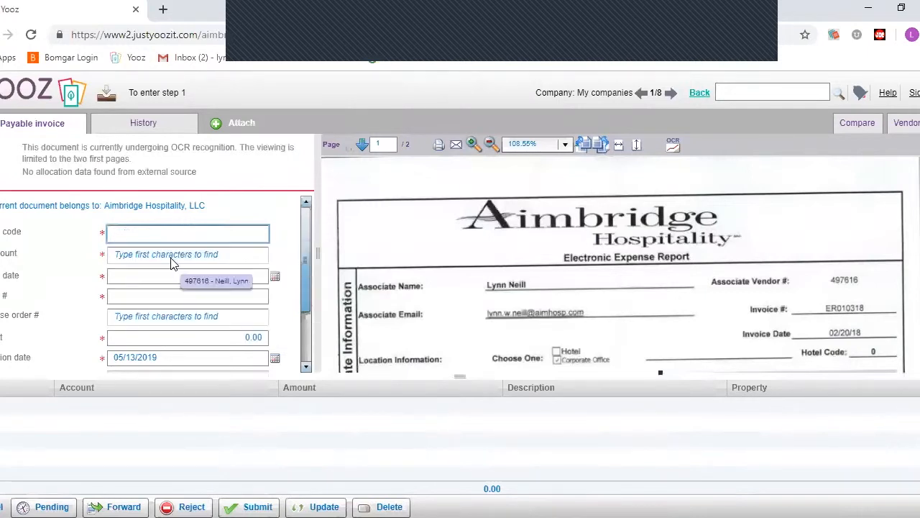
{"action": "left_click", "coordinate": [159, 254]}
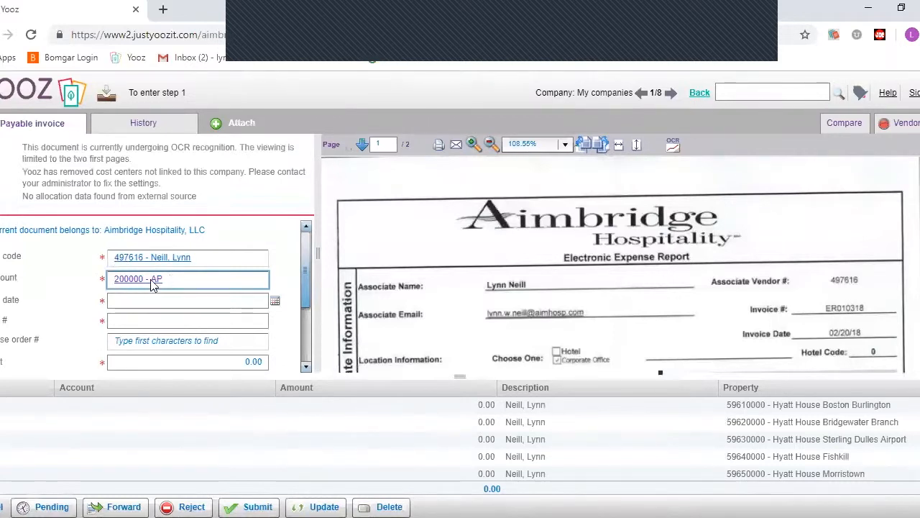
{"action": "left_click", "coordinate": [127, 303]}
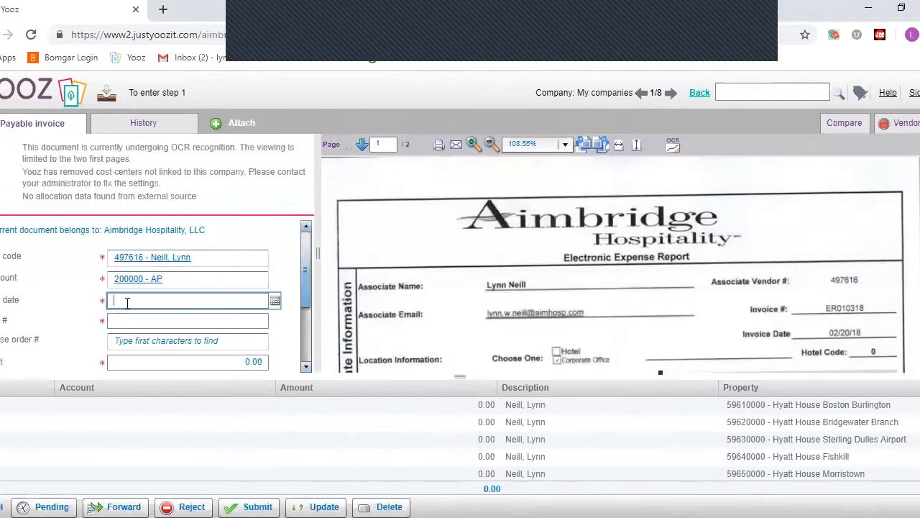
- Enter document date 2/20/18 and invoice number er010319
{"action": "type", "text": "2/20/1"}
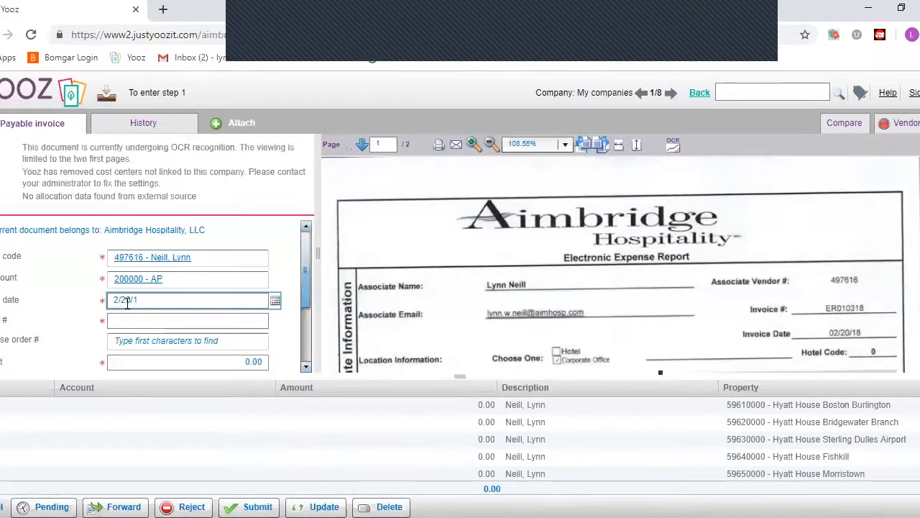
{"action": "type", "text": "8"}
{"action": "left_click", "coordinate": [150, 322]}
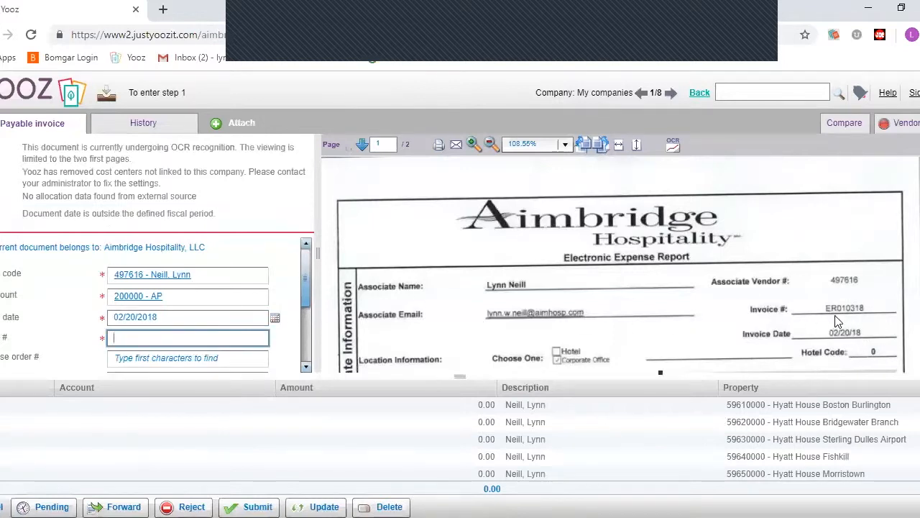
{"action": "type", "text": "er010319"}
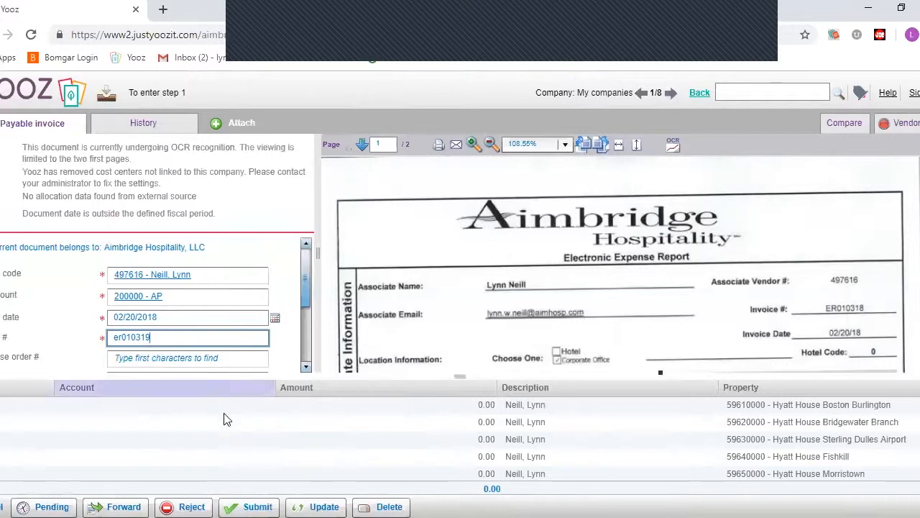
{"action": "scroll", "coordinate": [215, 419], "scroll_direction": "down", "scroll_amount": 1}
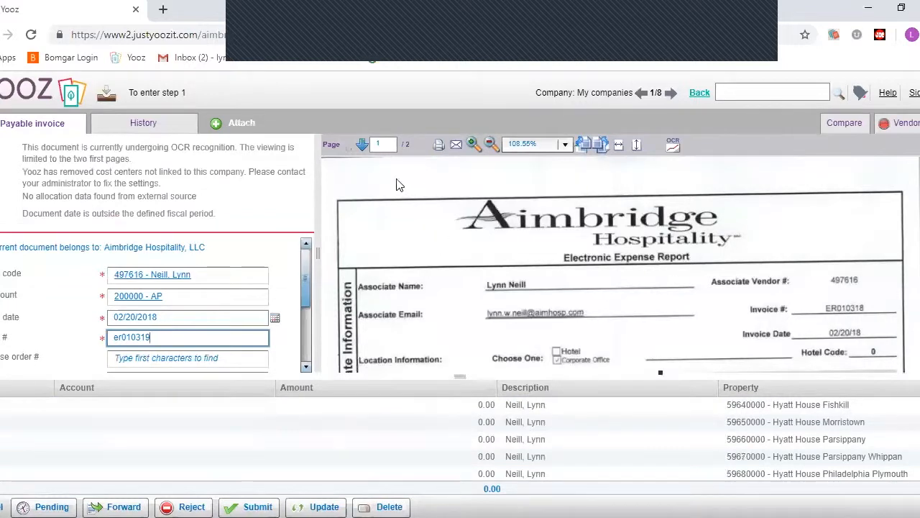
{"action": "left_click", "coordinate": [362, 146]}
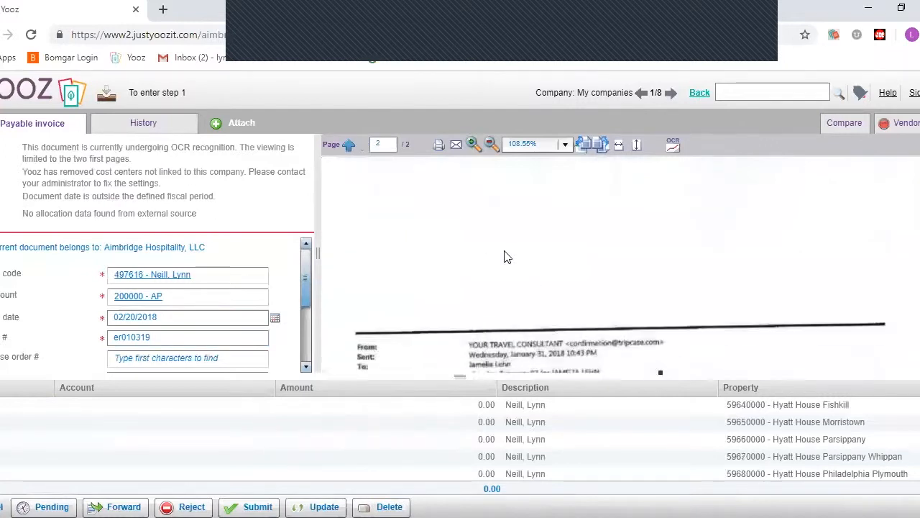
{"action": "scroll", "coordinate": [505, 255], "scroll_direction": "down", "scroll_amount": 10}
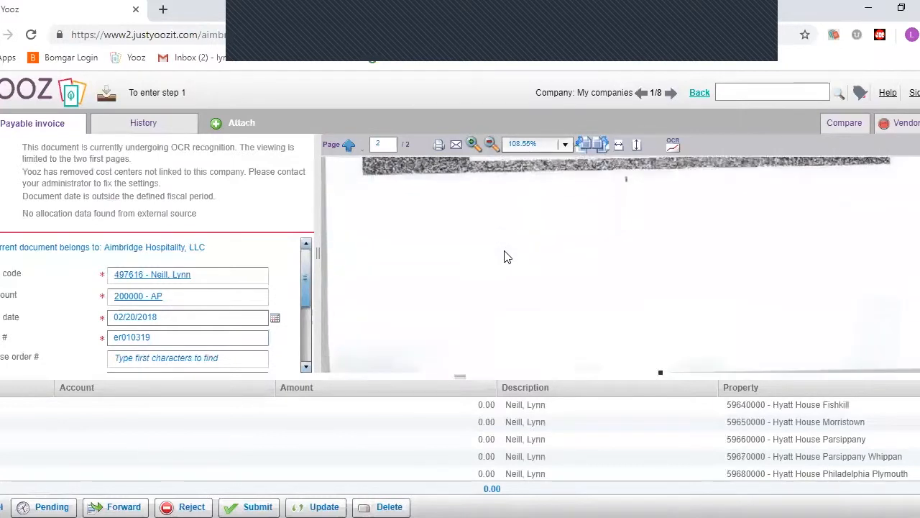
{"action": "scroll", "coordinate": [504, 256], "scroll_direction": "up", "scroll_amount": 5}
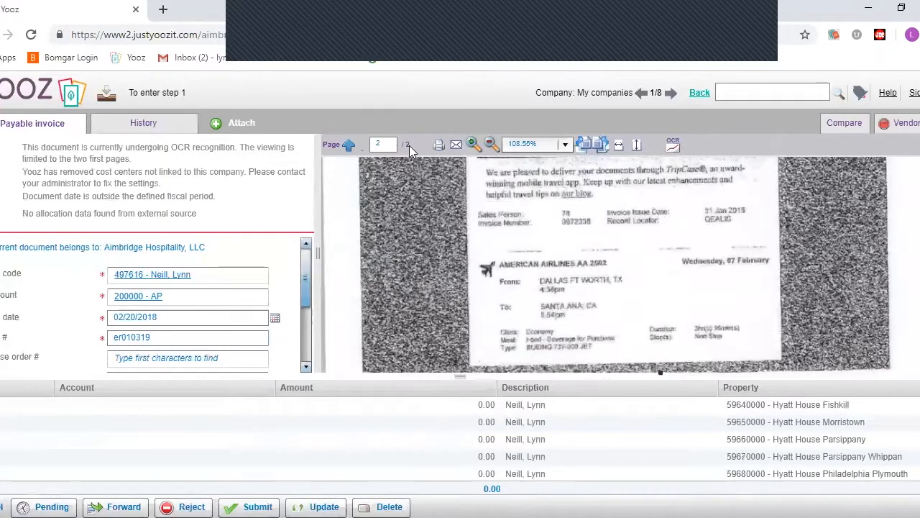
{"action": "left_click", "coordinate": [348, 151]}
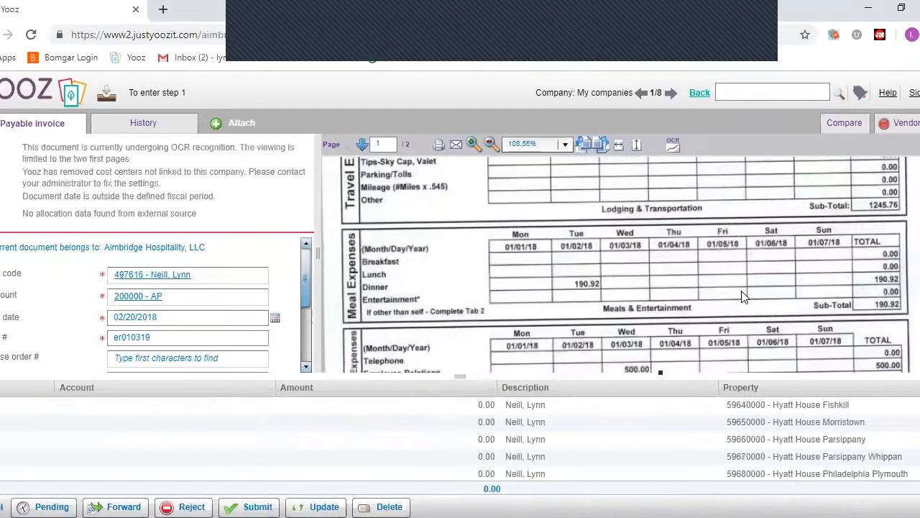
{"action": "scroll", "coordinate": [748, 284], "scroll_direction": "down", "scroll_amount": 1}
{"action": "scroll", "coordinate": [747, 284], "scroll_direction": "down", "scroll_amount": 1}
{"action": "scroll", "coordinate": [747, 284], "scroll_direction": "up", "scroll_amount": 1}
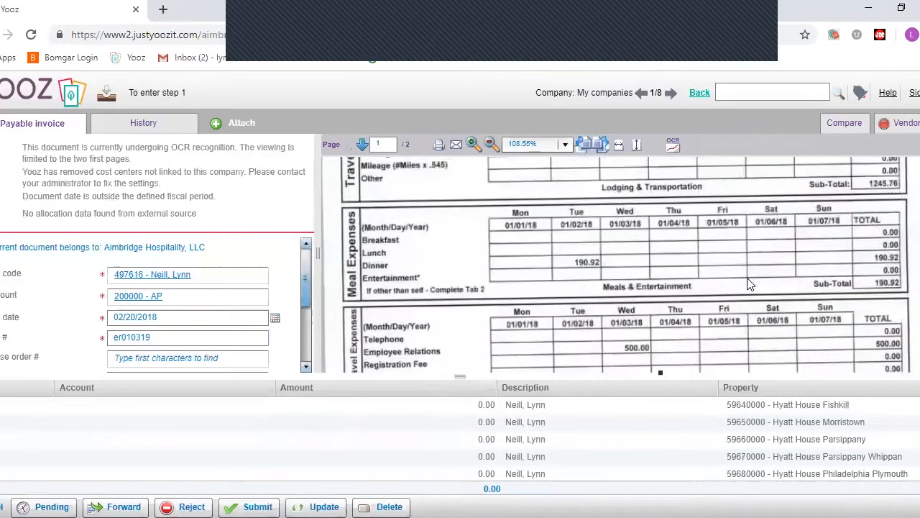
{"action": "scroll", "coordinate": [747, 284], "scroll_direction": "up", "scroll_amount": 1}
{"action": "scroll", "coordinate": [747, 277], "scroll_direction": "up", "scroll_amount": 1}
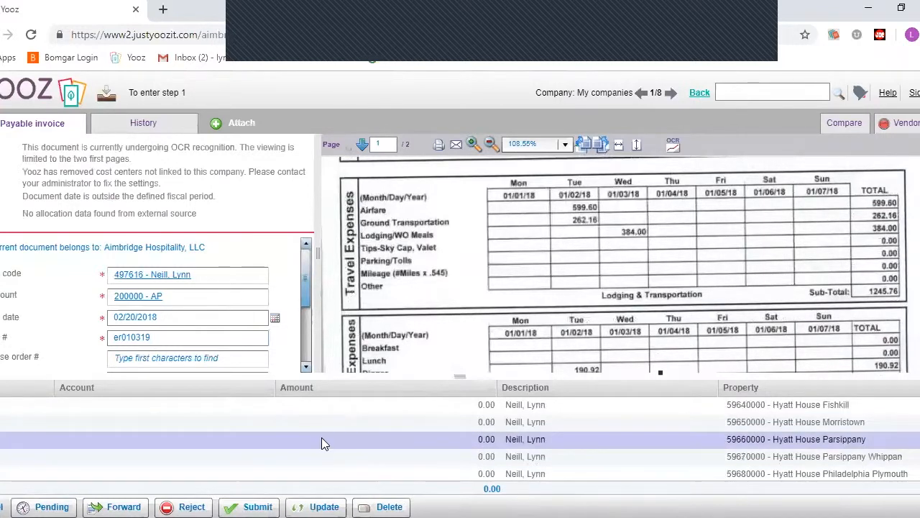
{"action": "scroll", "coordinate": [322, 440], "scroll_direction": "up", "scroll_amount": 1}
{"action": "scroll", "coordinate": [323, 440], "scroll_direction": "down", "scroll_amount": 3}
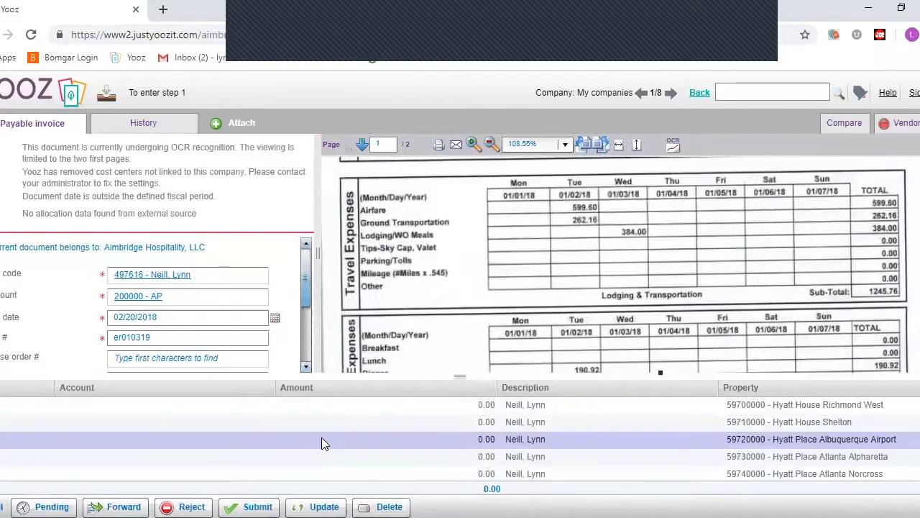
{"action": "scroll", "coordinate": [322, 443], "scroll_direction": "up", "scroll_amount": 3}
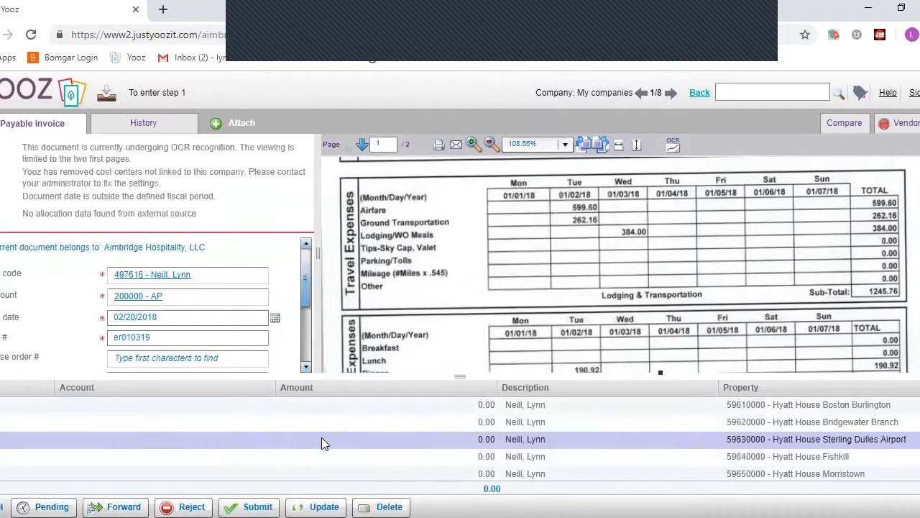
{"action": "left_click", "coordinate": [296, 429]}
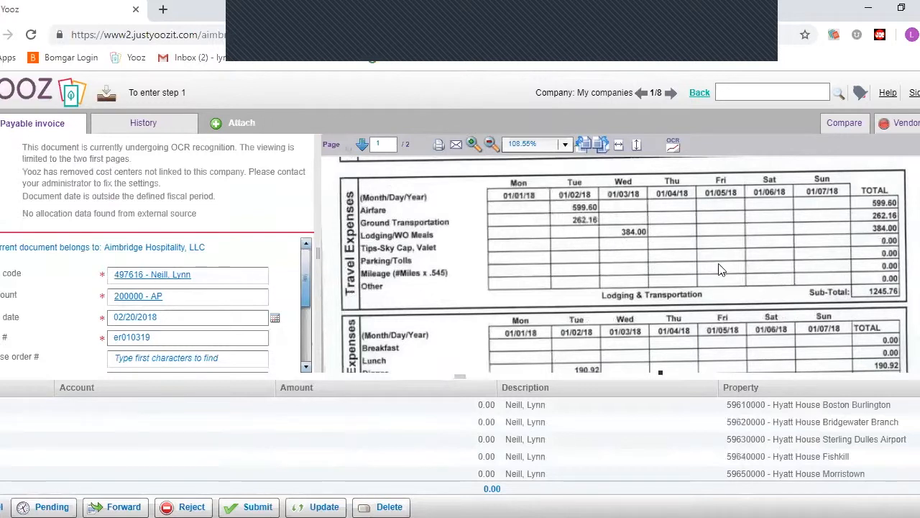
- Code the Boston Burlington line to 60021.0001 - CORP-LODGING & TRANSP GEN with amount 1245.76
{"action": "left_click", "coordinate": [88, 406]}
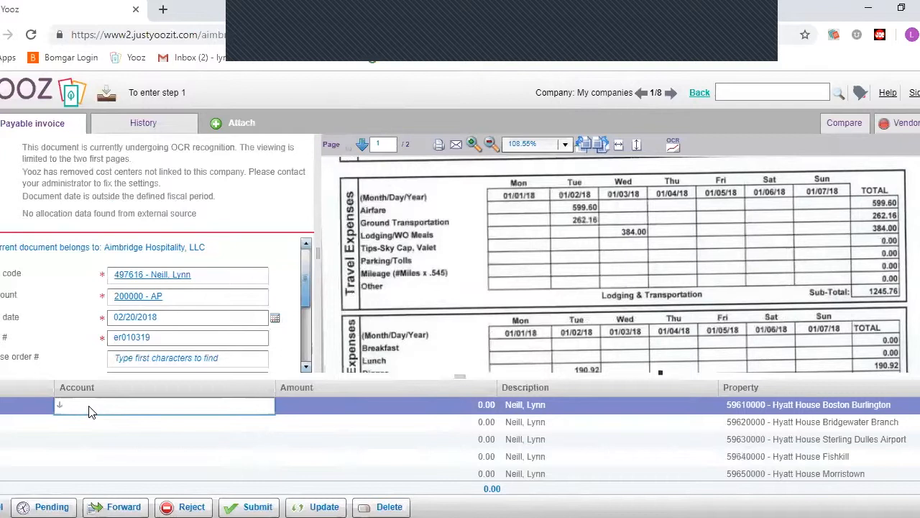
{"action": "type", "text": "corp"}
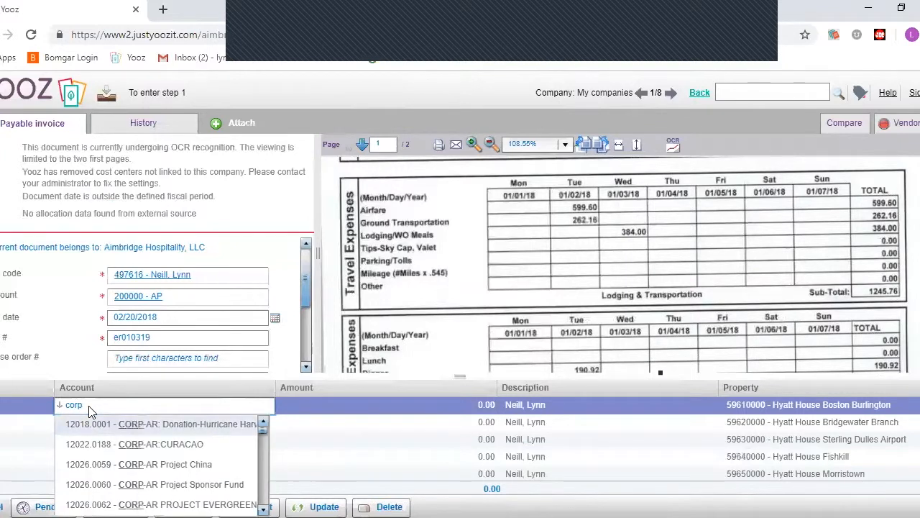
{"action": "scroll", "coordinate": [150, 439], "scroll_direction": "down", "scroll_amount": 1}
{"action": "scroll", "coordinate": [151, 453], "scroll_direction": "down", "scroll_amount": 3}
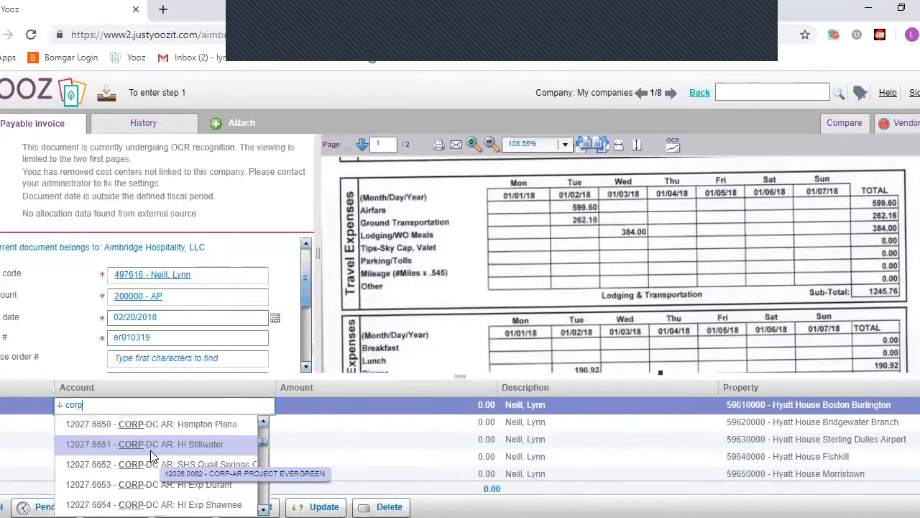
{"action": "scroll", "coordinate": [150, 450], "scroll_direction": "down", "scroll_amount": 5}
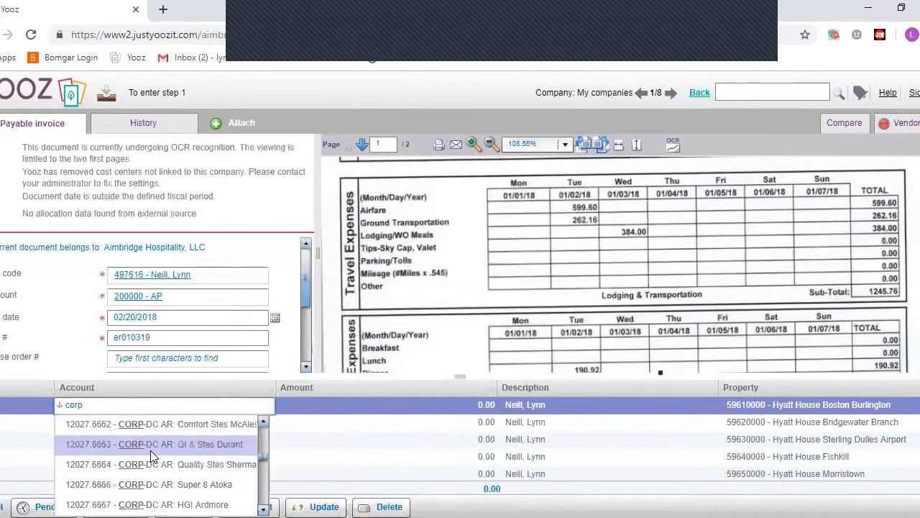
{"action": "scroll", "coordinate": [150, 450], "scroll_direction": "down", "scroll_amount": 5}
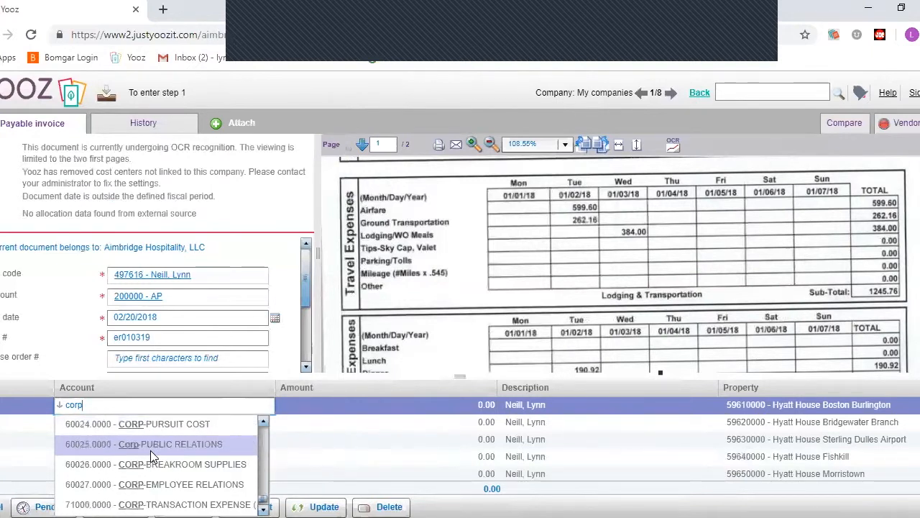
{"action": "scroll", "coordinate": [150, 450], "scroll_direction": "up", "scroll_amount": 1}
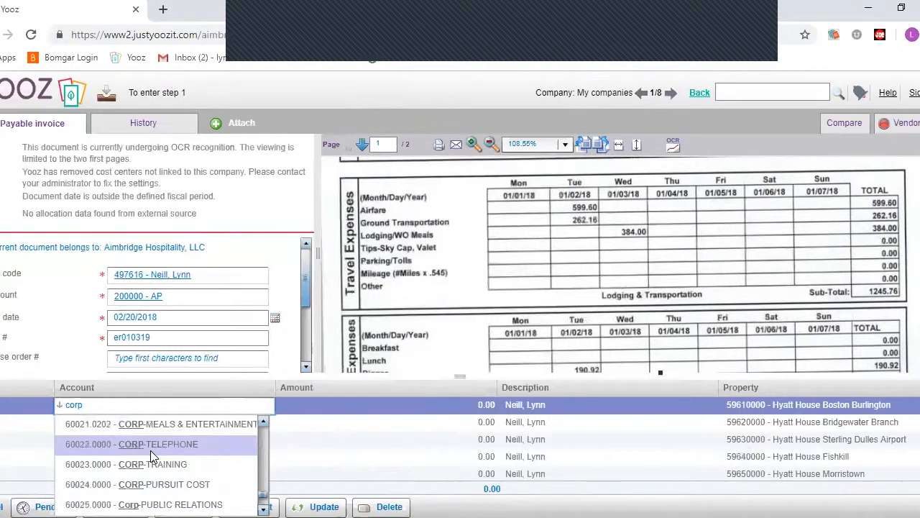
{"action": "scroll", "coordinate": [151, 450], "scroll_direction": "up", "scroll_amount": 1}
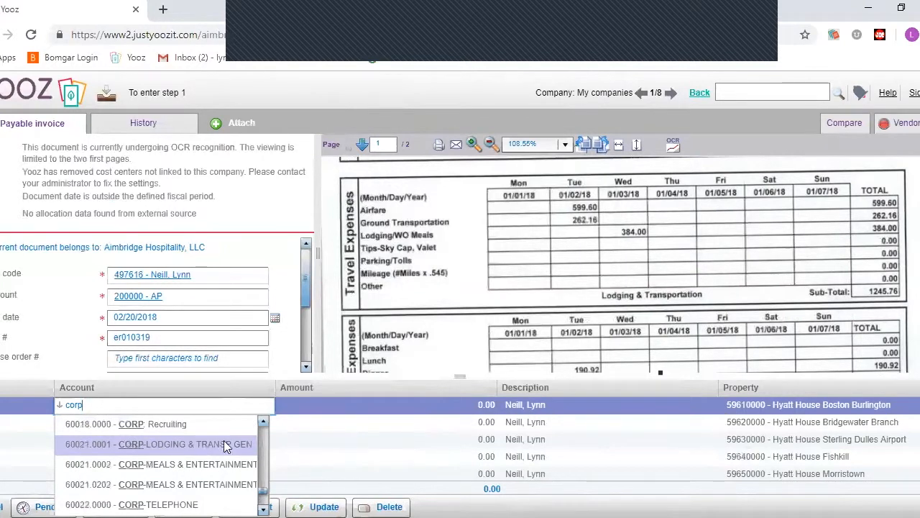
{"action": "left_click", "coordinate": [180, 444]}
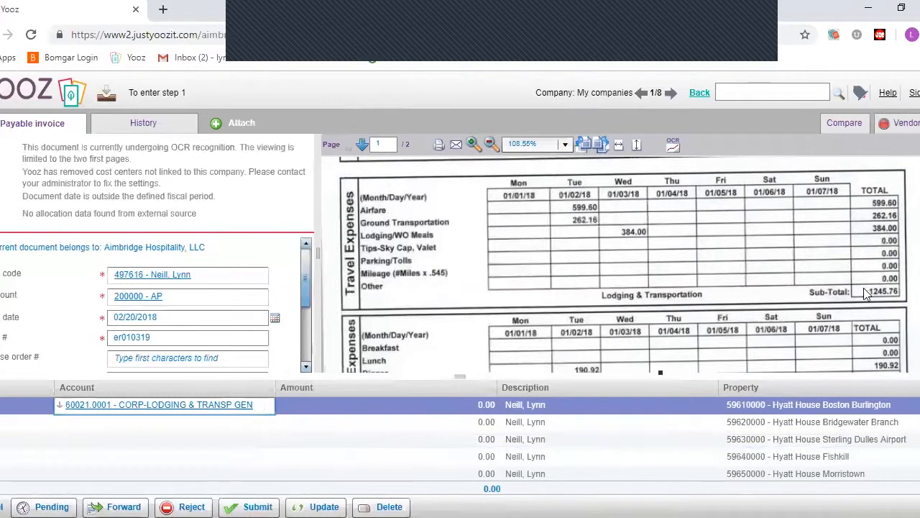
{"action": "left_click", "coordinate": [422, 403]}
{"action": "type", "text": "1245.76"}
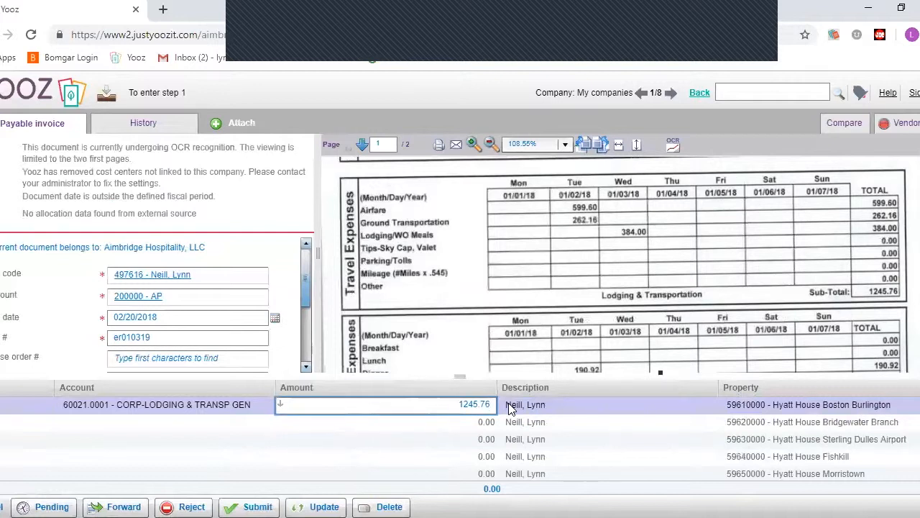
- Replace the first line's Boston Burlington property with 80000001 - Aimbridge Hospitality, LLC
{"action": "left_click", "coordinate": [751, 404]}
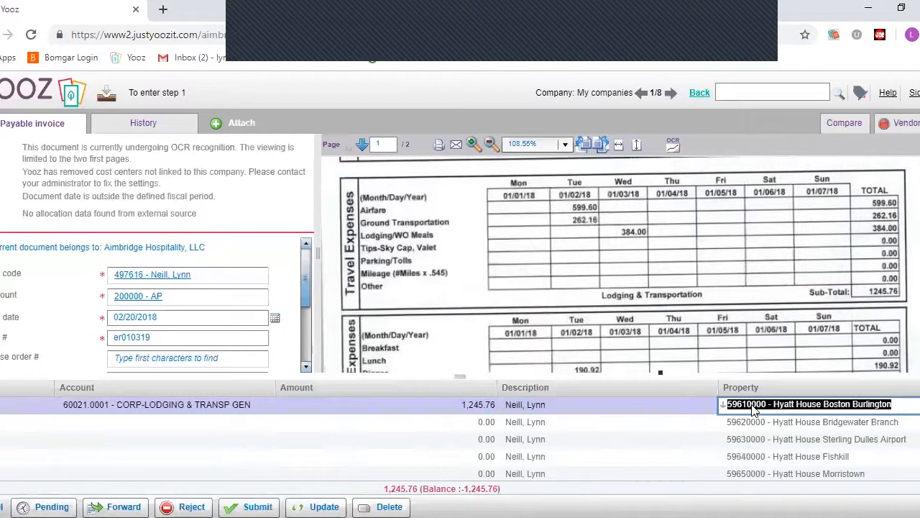
{"action": "key", "text": "BackSpace"}
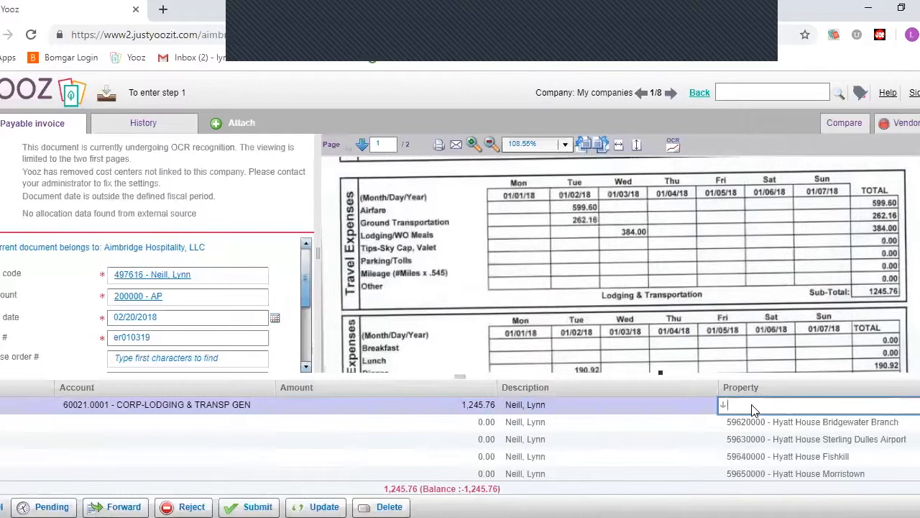
{"action": "type", "text": "8000000"}
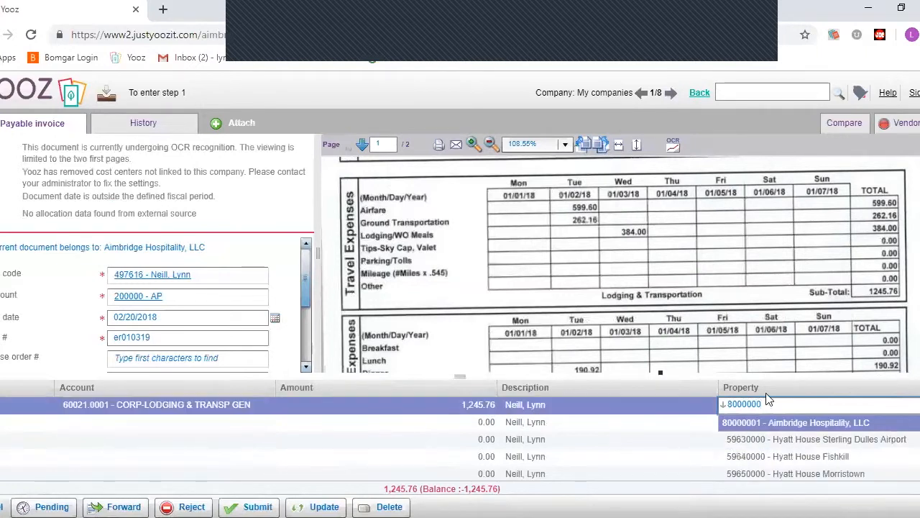
{"action": "left_click", "coordinate": [763, 424]}
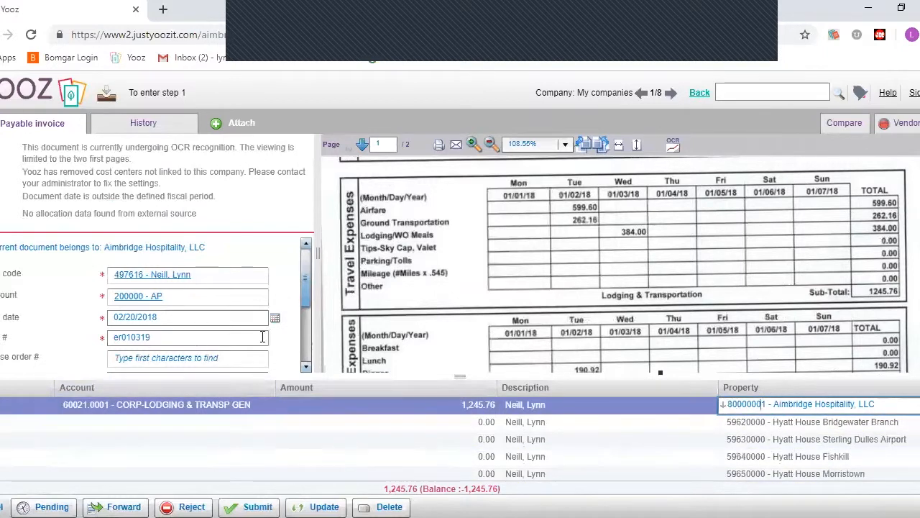
{"action": "scroll", "coordinate": [292, 325], "scroll_direction": "down", "scroll_amount": 2}
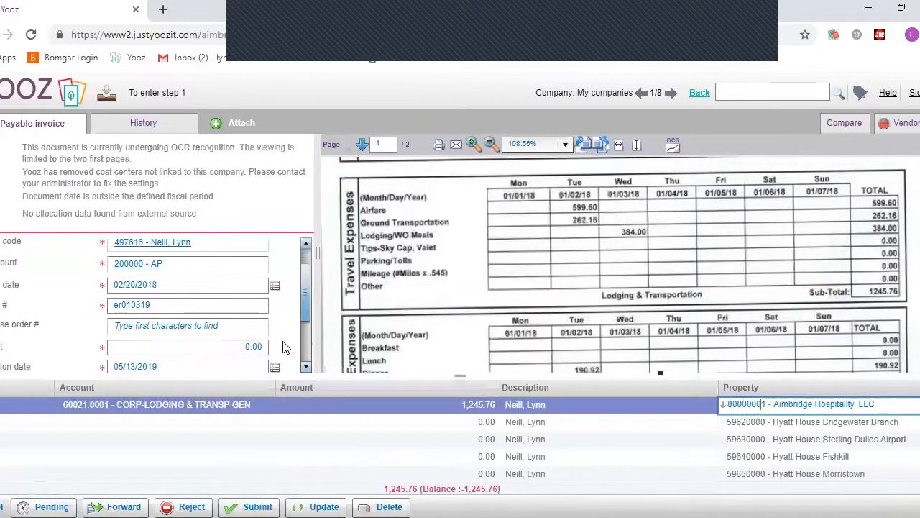
- Change the invoice amount from 0.00 to 1,936.68, leaving 690.92 to allocate
{"action": "left_click", "coordinate": [265, 348]}
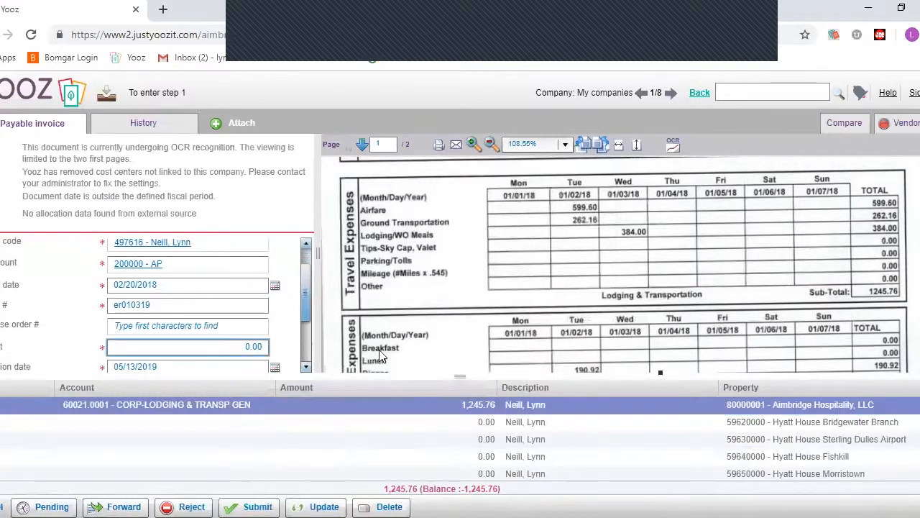
{"action": "scroll", "coordinate": [852, 269], "scroll_direction": "down", "scroll_amount": 8}
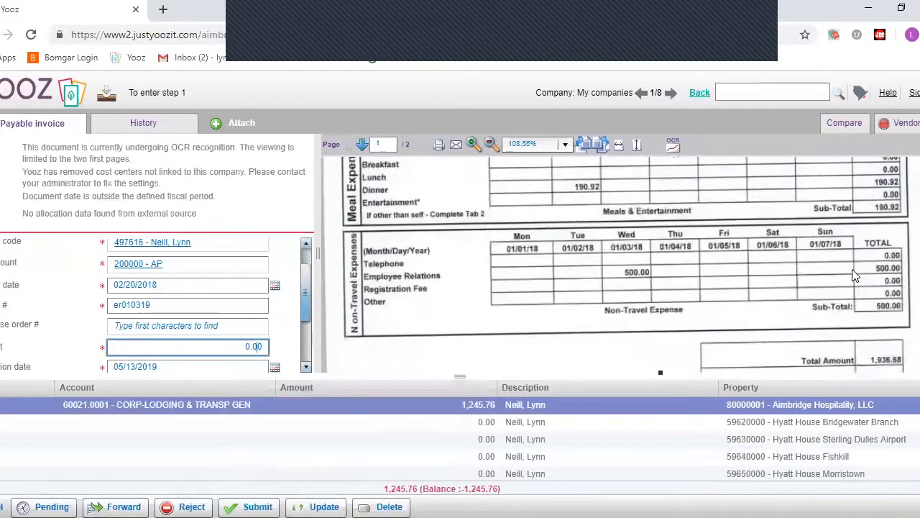
{"action": "left_click_drag", "start_coordinate": [245, 345], "coordinate": [275, 342]}
{"action": "type", "text": "19"}
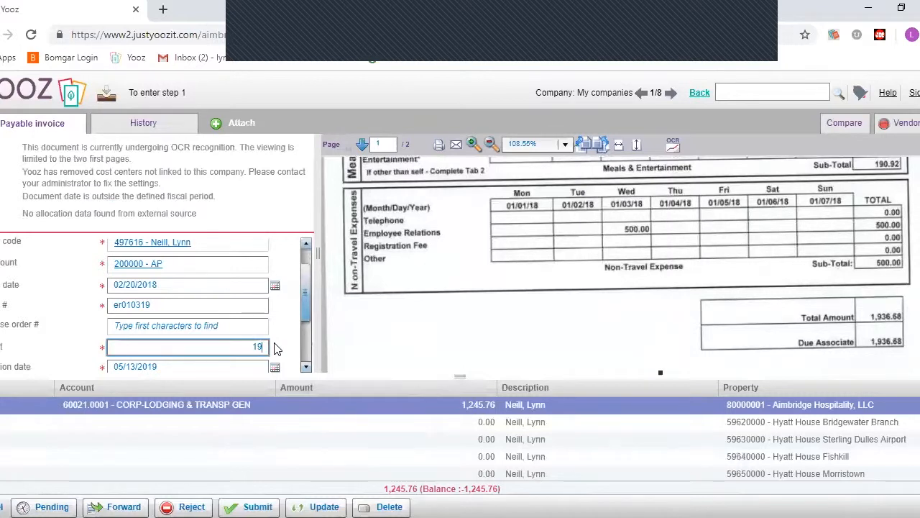
{"action": "type", "text": "35"}
{"action": "type", "text": "3"}
{"action": "key", "text": "BackSpace"}
{"action": "key", "text": "BackSpace"}
{"action": "type", "text": "6.68"}
{"action": "left_click", "coordinate": [332, 449]}
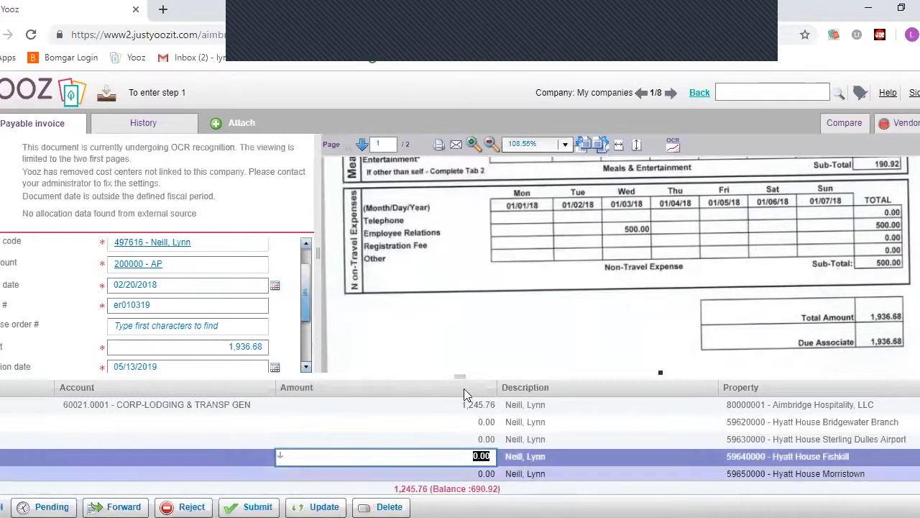
{"action": "scroll", "coordinate": [564, 237], "scroll_direction": "up", "scroll_amount": 3}
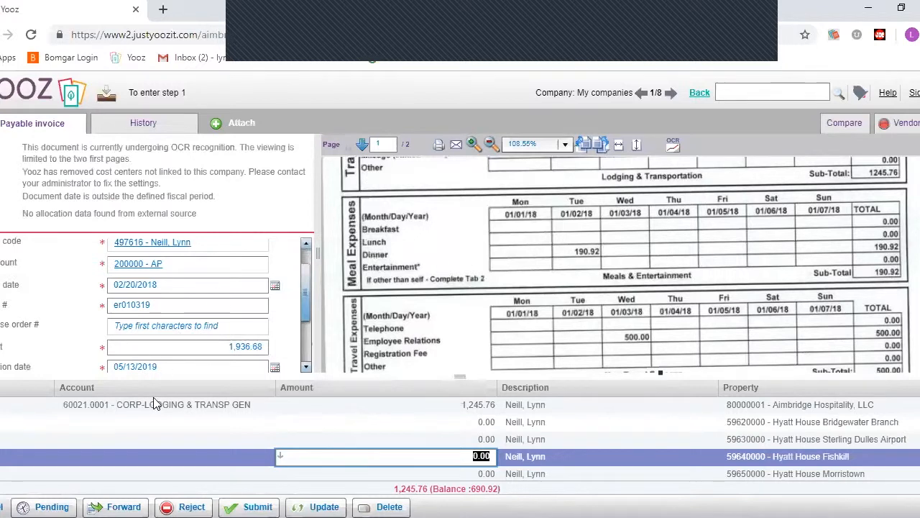
{"action": "left_click", "coordinate": [87, 421]}
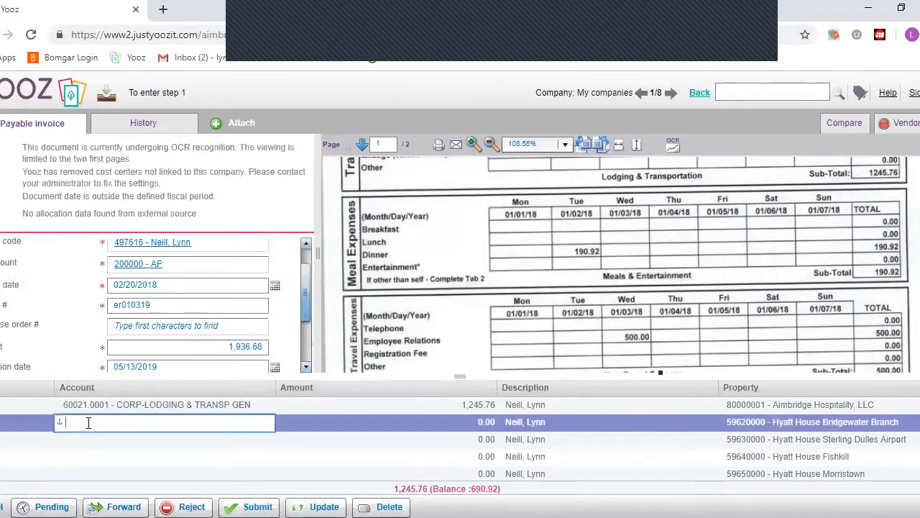
- Code the second line to account 60021.0202 - CORP-MEALS & ENTERTAINMENT
{"action": "type", "text": "corp"}
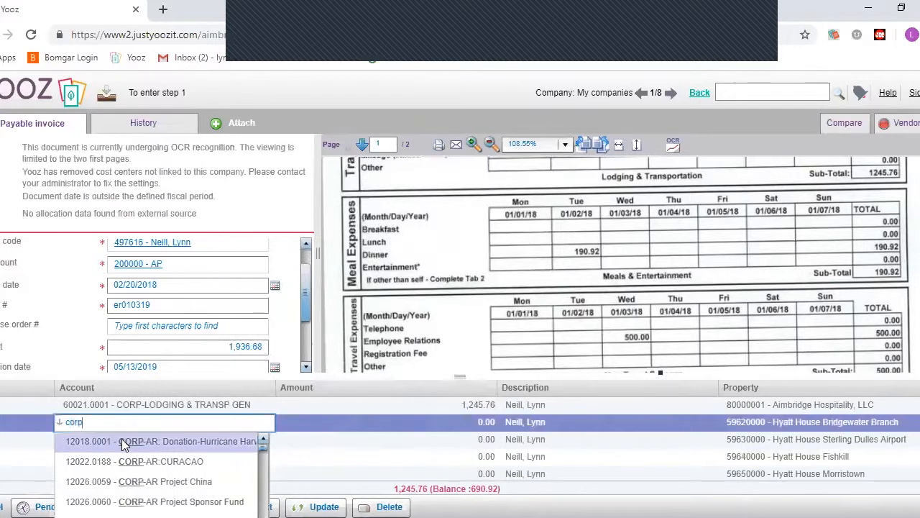
{"action": "scroll", "coordinate": [121, 438], "scroll_direction": "down", "scroll_amount": 5}
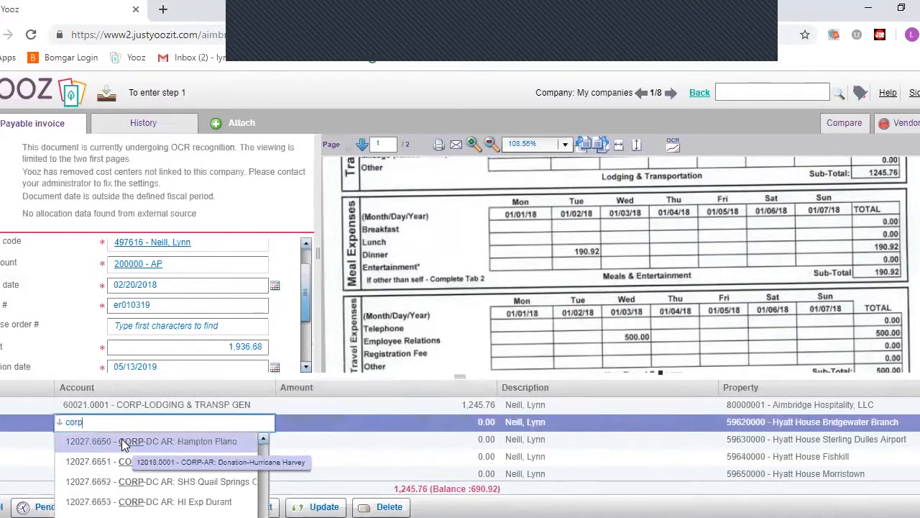
{"action": "scroll", "coordinate": [153, 482], "scroll_direction": "down", "scroll_amount": 10}
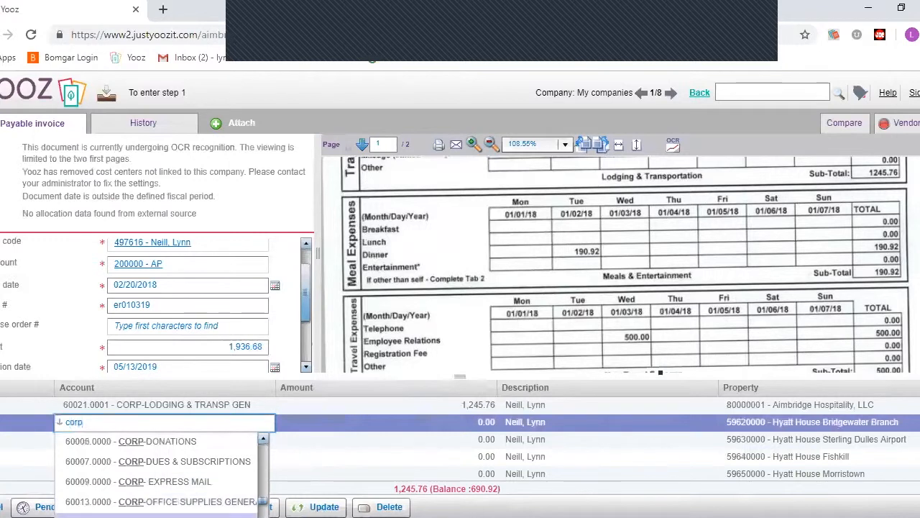
{"action": "left_click", "coordinate": [263, 440]}
{"action": "left_click", "coordinate": [263, 440]}
{"action": "left_click", "coordinate": [263, 440]}
{"action": "left_click", "coordinate": [263, 440]}
{"action": "left_click", "coordinate": [262, 440]}
{"action": "left_click", "coordinate": [262, 441]}
{"action": "scroll", "coordinate": [158, 471], "scroll_direction": "down", "scroll_amount": 4}
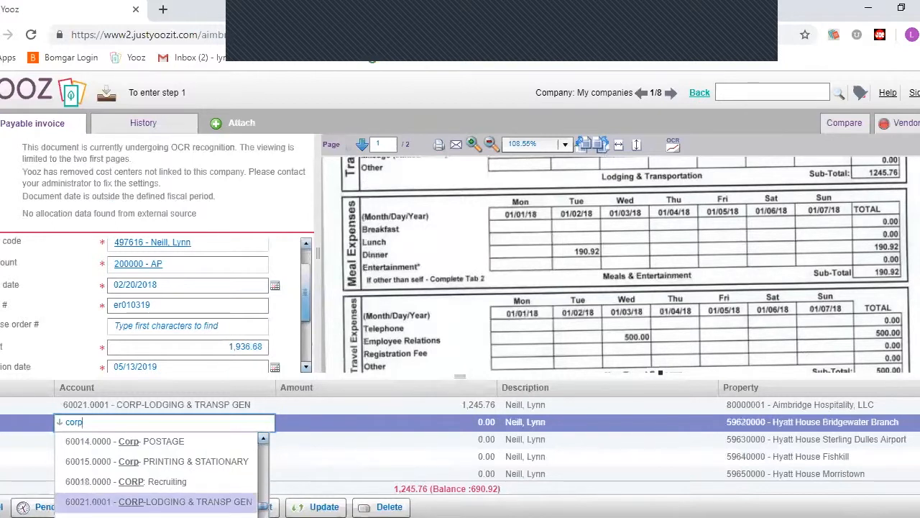
{"action": "scroll", "coordinate": [158, 497], "scroll_direction": "down", "scroll_amount": 3}
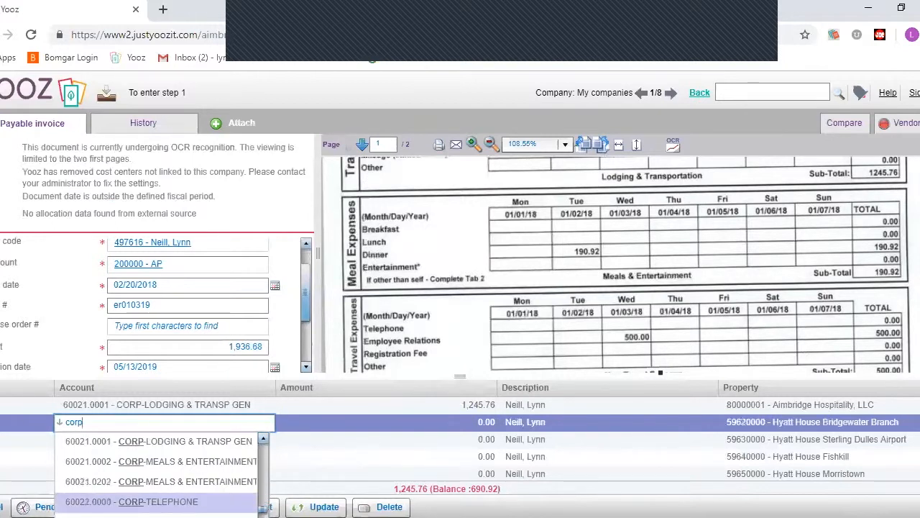
{"action": "left_click", "coordinate": [202, 481]}
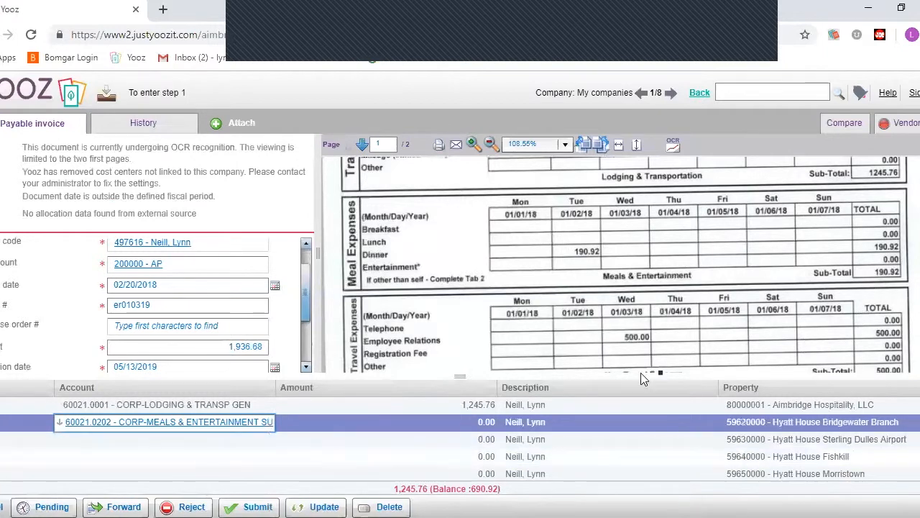
- Give the meals line 190.92 and property 80000001 - Aimbridge Hospitality, LLC
{"action": "left_click", "coordinate": [477, 424]}
{"action": "type", "text": "1"}
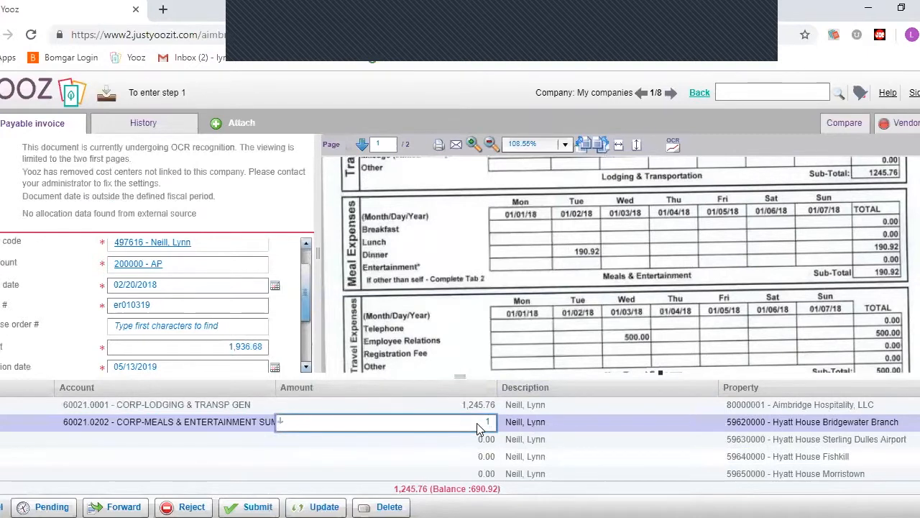
{"action": "type", "text": "90.92"}
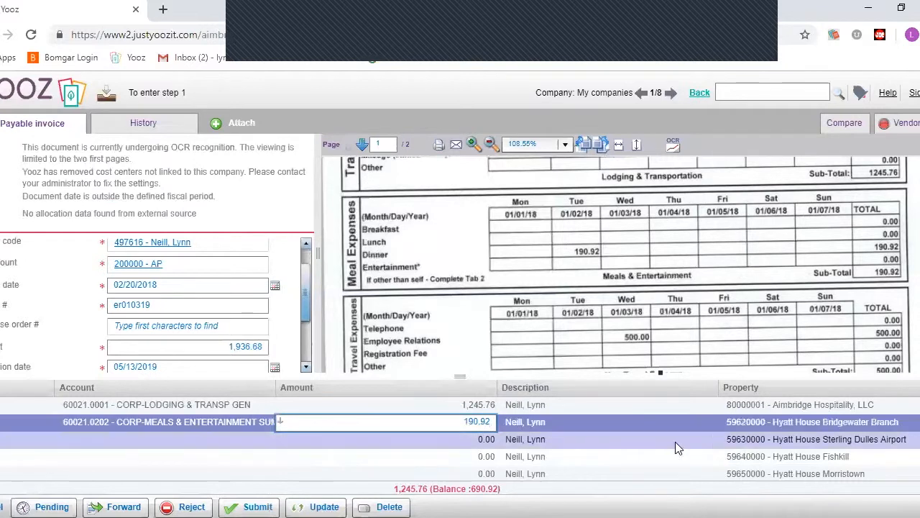
{"action": "left_click", "coordinate": [768, 422]}
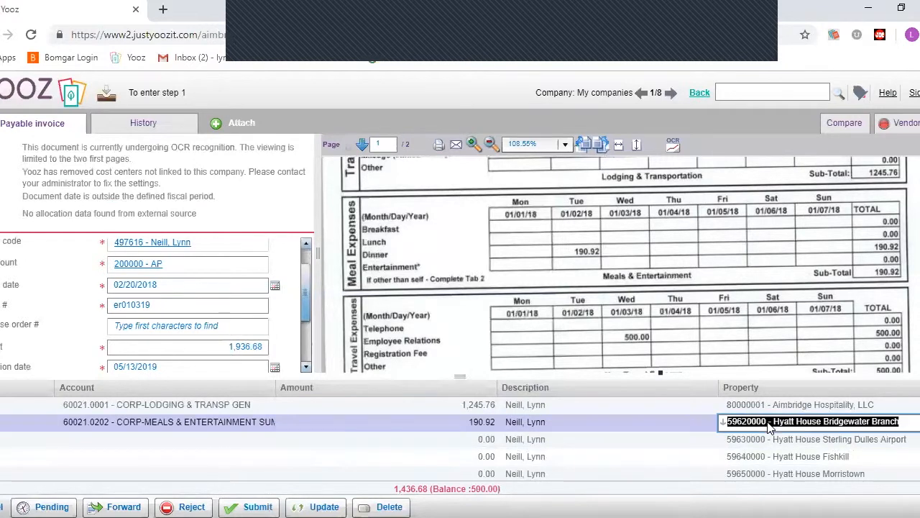
{"action": "key", "text": "BackSpace"}
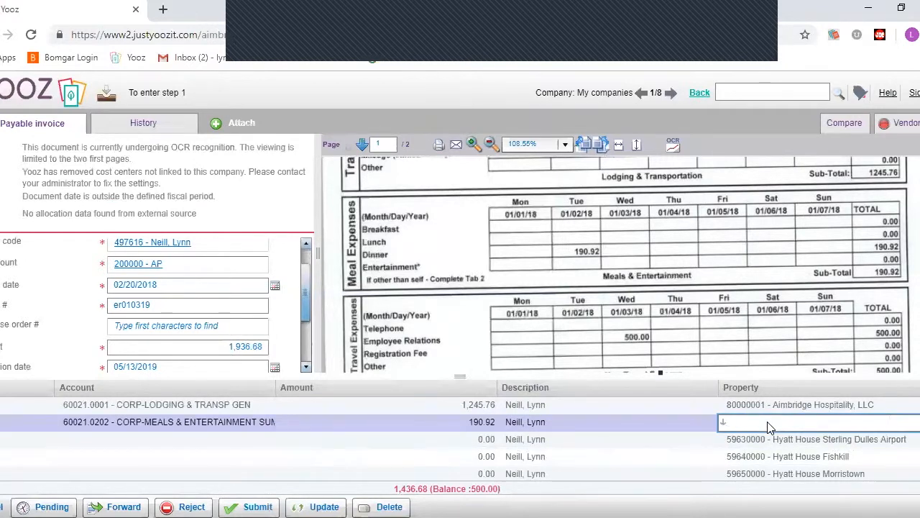
{"action": "type", "text": "aimb"}
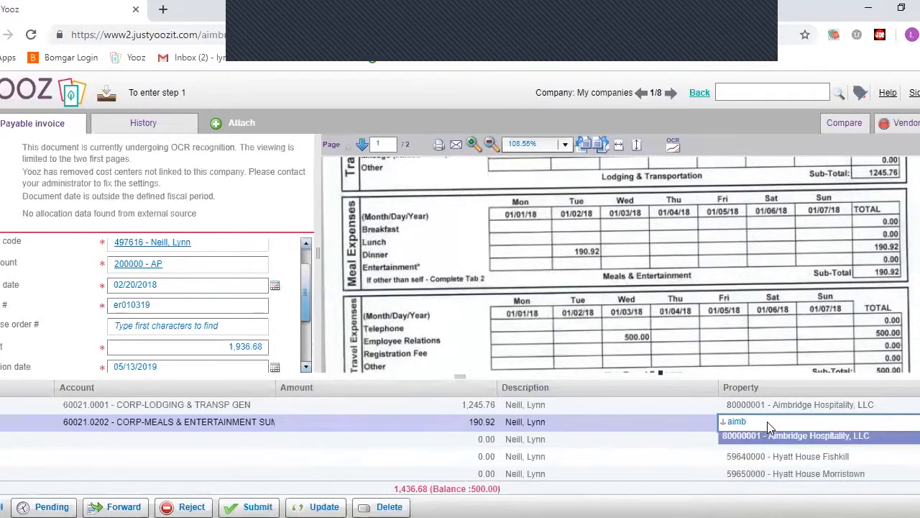
{"action": "type", "text": "rid"}
{"action": "left_click", "coordinate": [835, 439]}
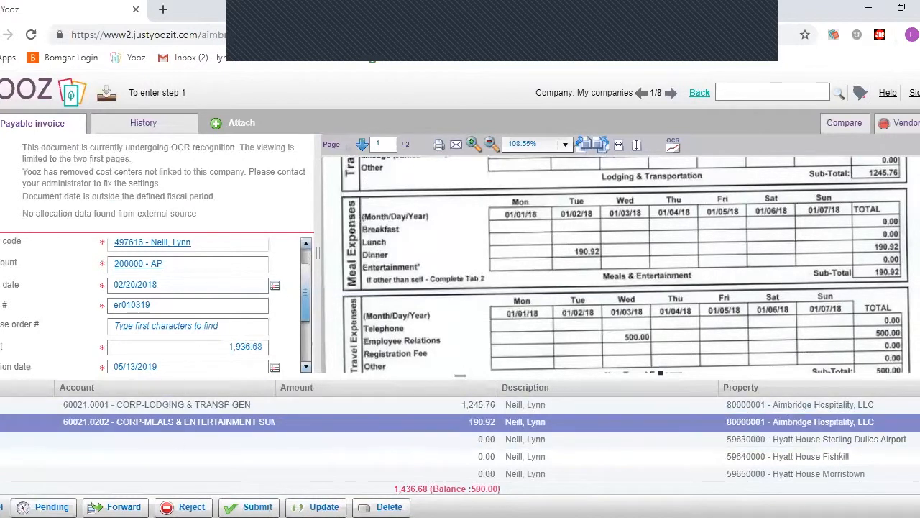
{"action": "left_click", "coordinate": [445, 439]}
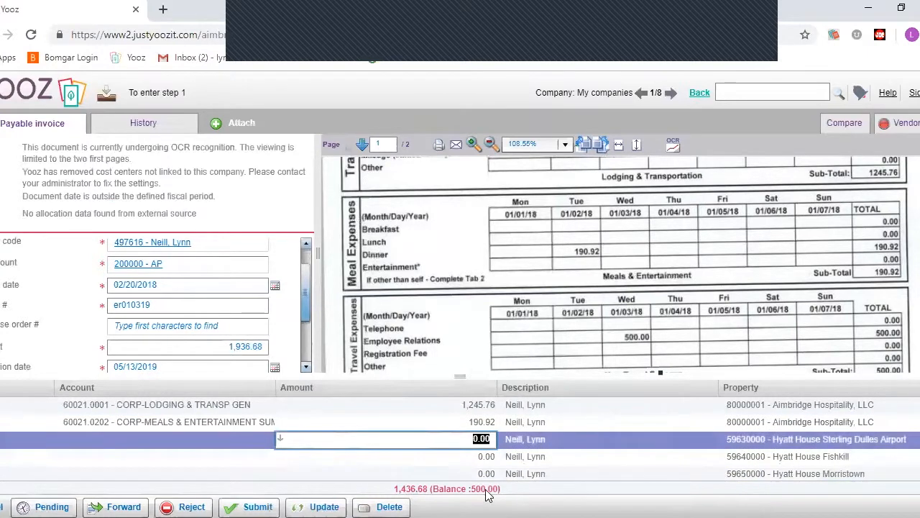
- Code the third line to account 60027.0000 - CORP-EMPLOYEE RELATIONS
{"action": "scroll", "coordinate": [816, 301], "scroll_direction": "down", "scroll_amount": 5}
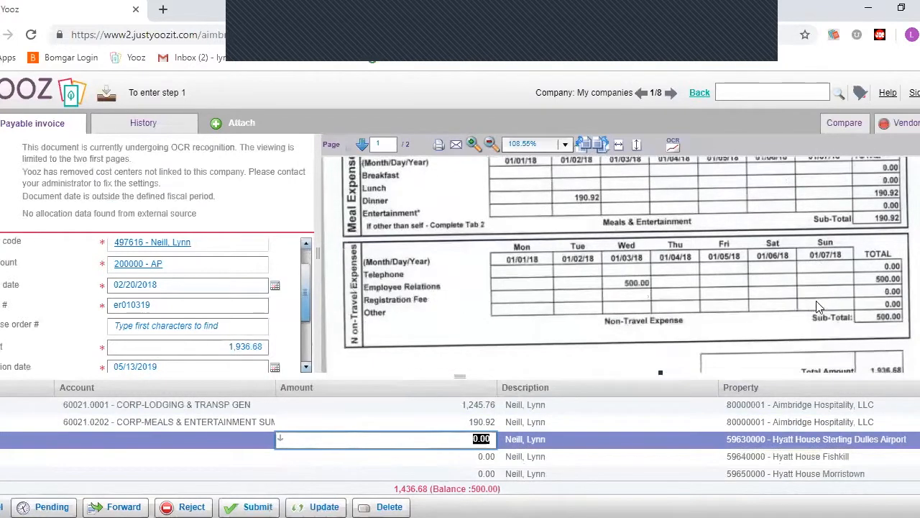
{"action": "scroll", "coordinate": [816, 306], "scroll_direction": "up", "scroll_amount": 1}
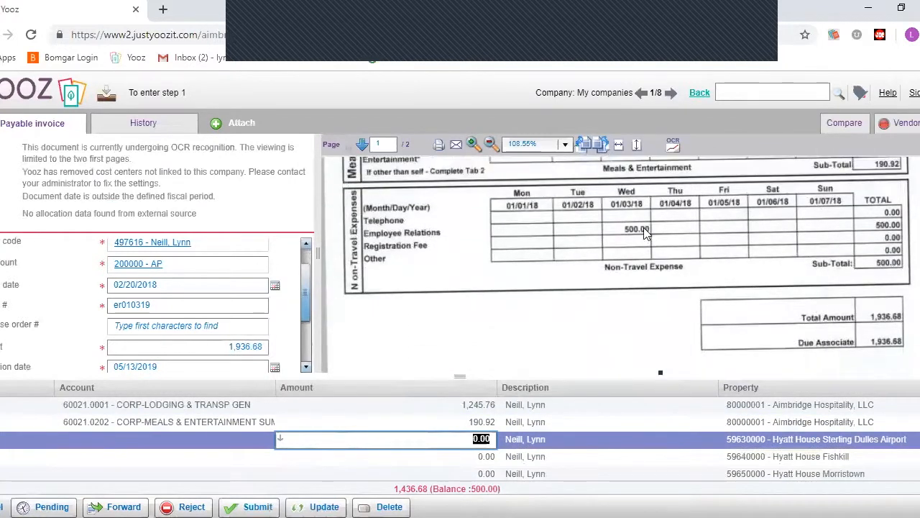
{"action": "left_click", "coordinate": [152, 441]}
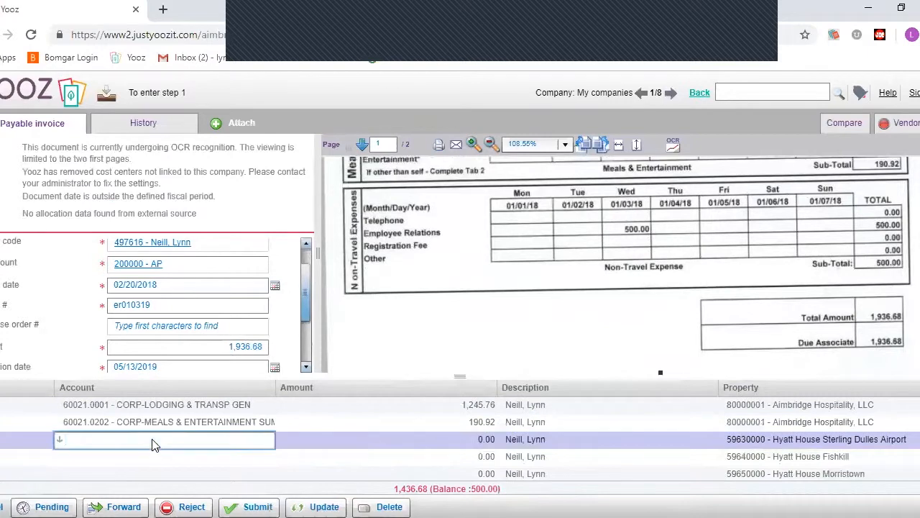
{"action": "type", "text": "corp"}
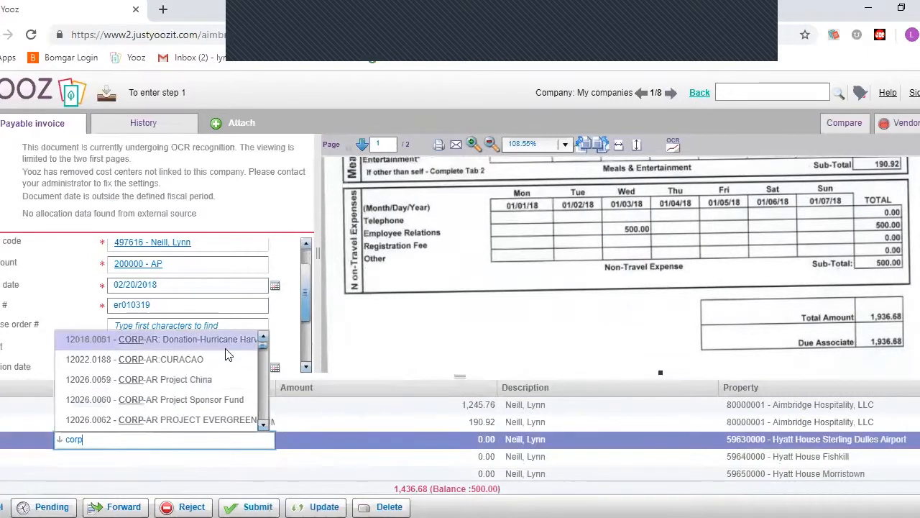
{"action": "scroll", "coordinate": [209, 381], "scroll_direction": "down", "scroll_amount": 5}
{"action": "scroll", "coordinate": [211, 387], "scroll_direction": "down", "scroll_amount": 5}
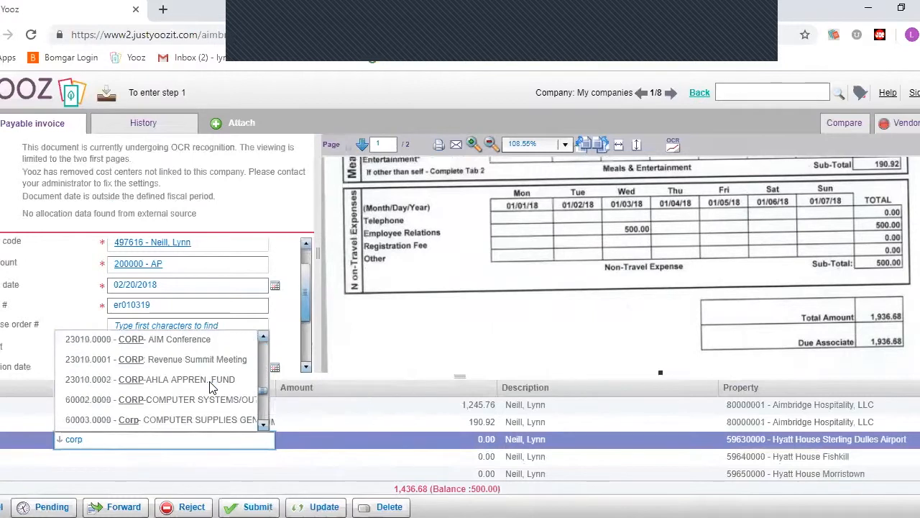
{"action": "scroll", "coordinate": [210, 387], "scroll_direction": "down", "scroll_amount": 6}
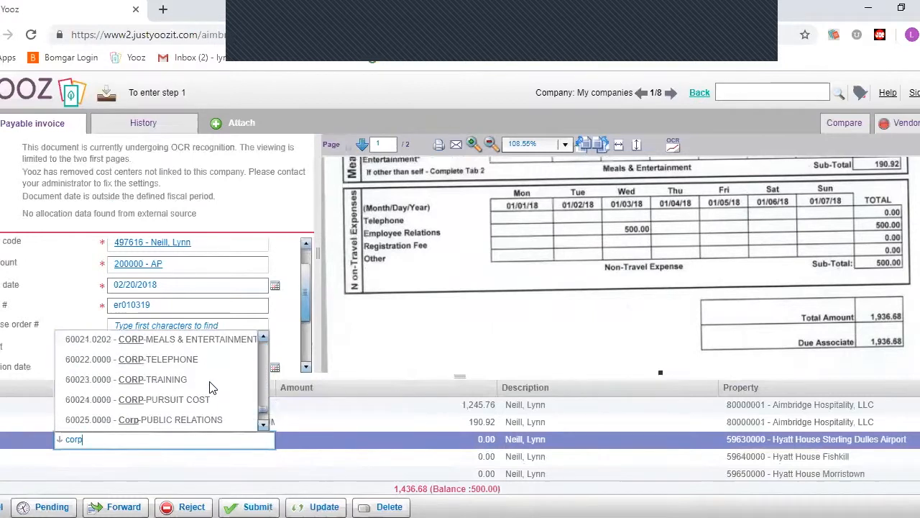
{"action": "scroll", "coordinate": [211, 387], "scroll_direction": "down", "scroll_amount": 5}
{"action": "scroll", "coordinate": [211, 387], "scroll_direction": "up", "scroll_amount": 3}
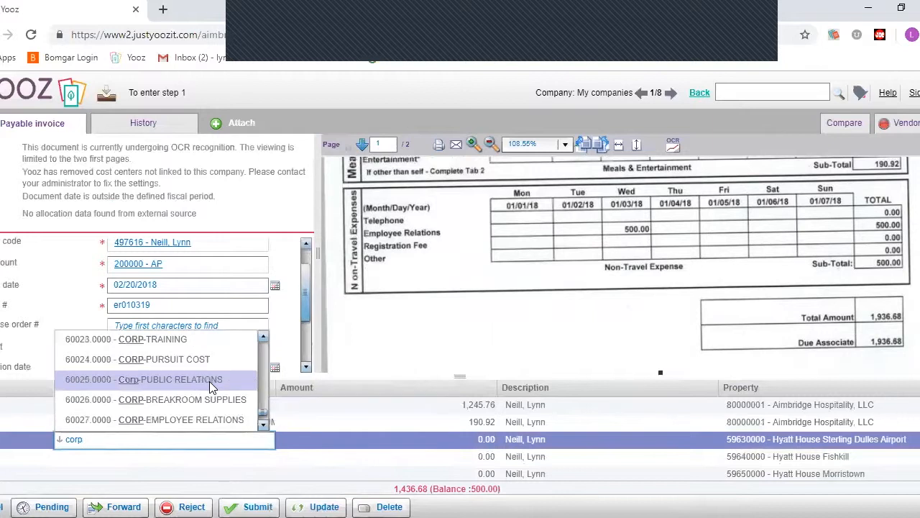
{"action": "left_click", "coordinate": [95, 422]}
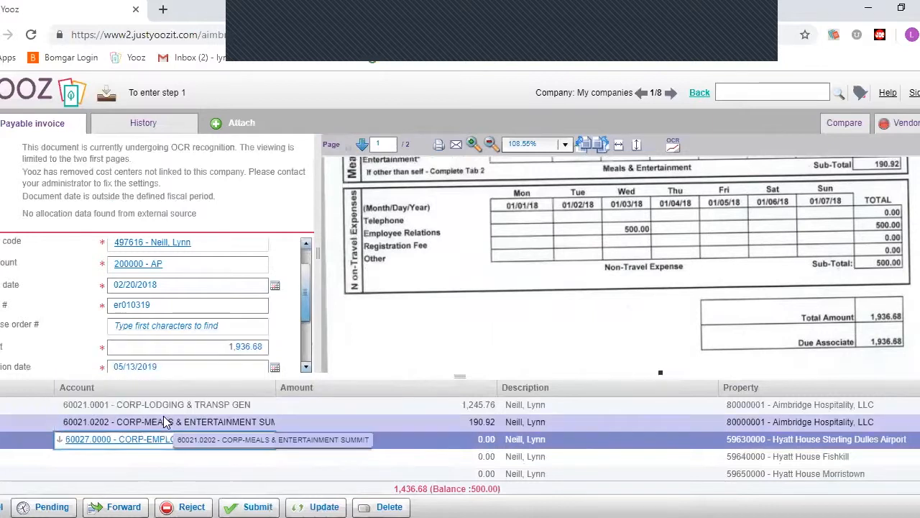
- Give the employee relations line 500.00 and property 80000001 - Aimbridge Hospitality, LLC
{"action": "left_click", "coordinate": [478, 440]}
{"action": "type", "text": "500.00"}
{"action": "left_click", "coordinate": [763, 442]}
{"action": "type", "text": "80000"}
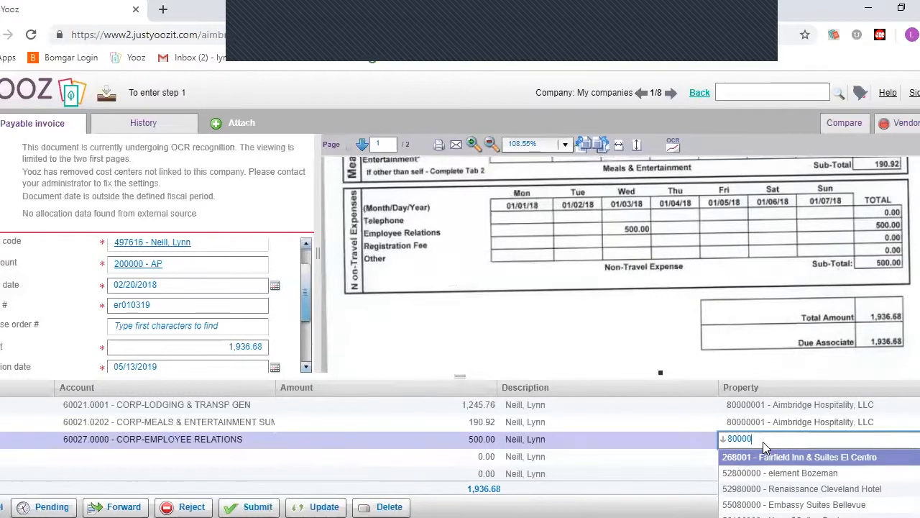
{"action": "type", "text": "001"}
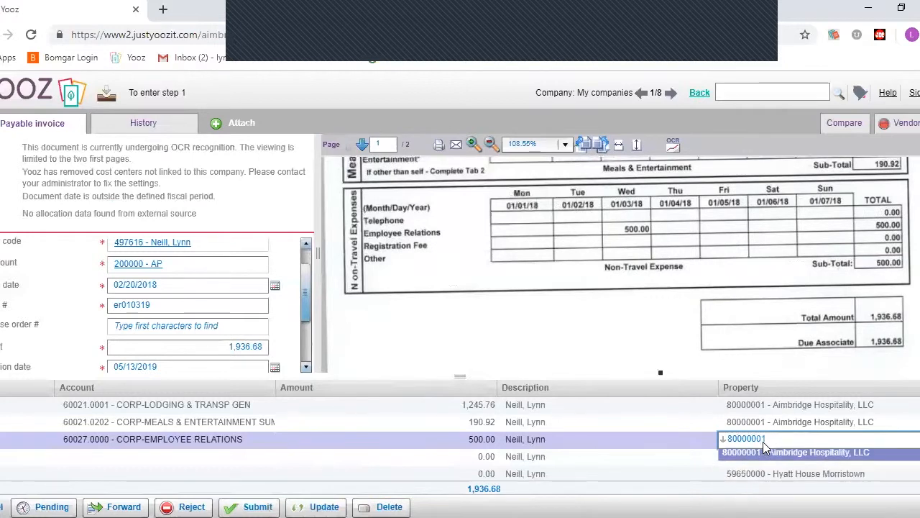
{"action": "left_click", "coordinate": [780, 455]}
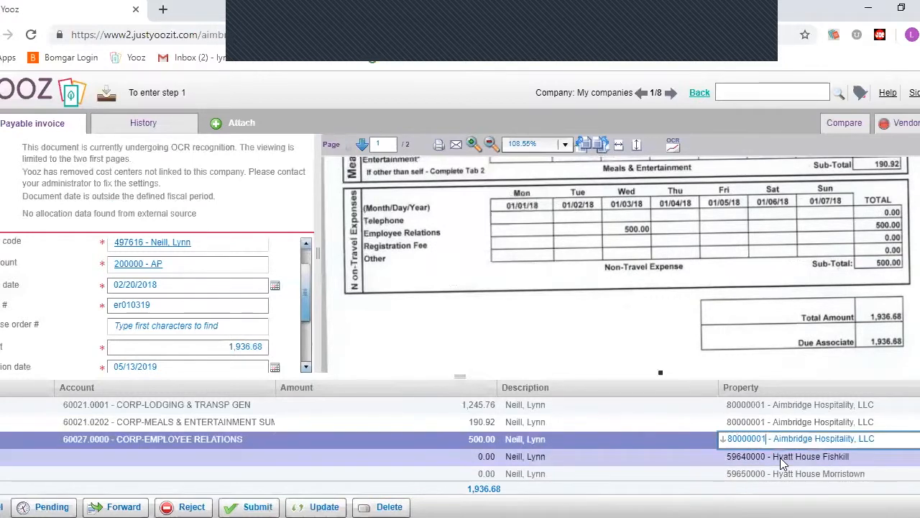
{"action": "left_click", "coordinate": [684, 457]}
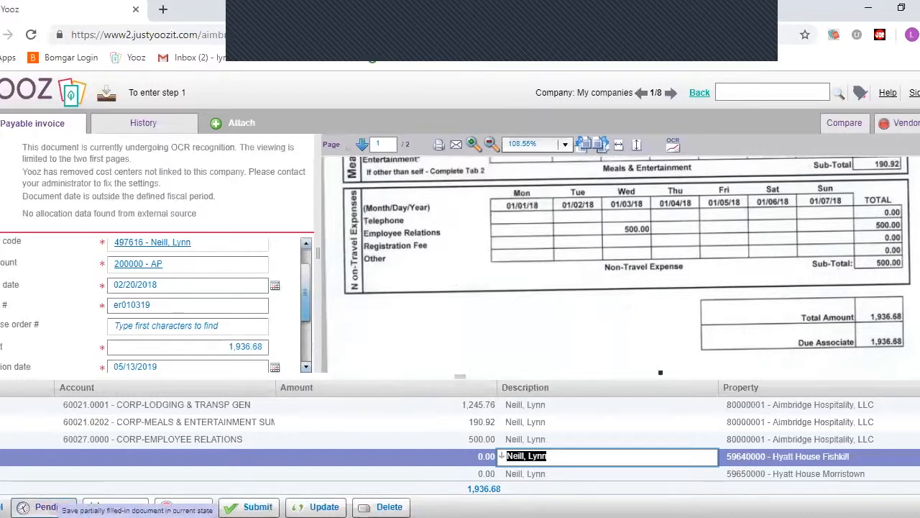
- Save the Aimbridge expense report as pending
{"action": "left_click", "coordinate": [46, 506]}
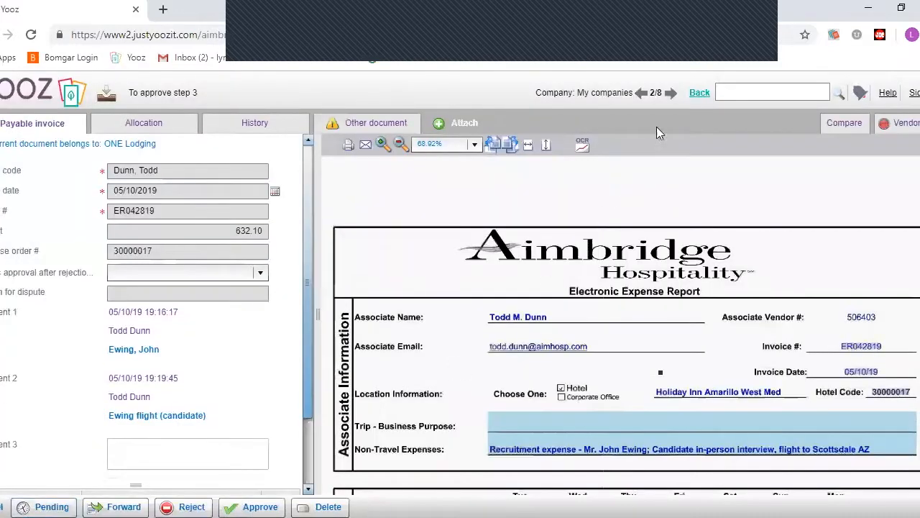
- Go back to the dashboard, reopen the 1,936.68 Aimbridge report and begin submitting it
{"action": "left_click", "coordinate": [699, 93]}
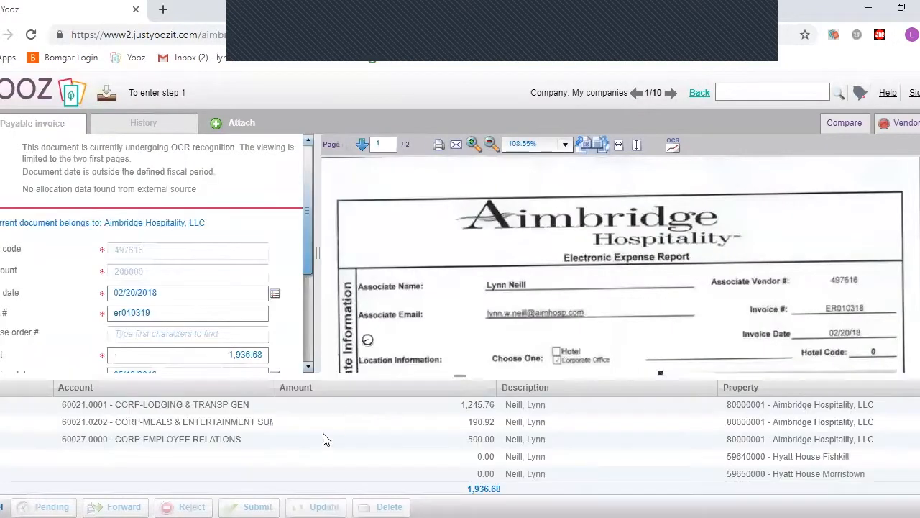
{"action": "left_click", "coordinate": [257, 506]}
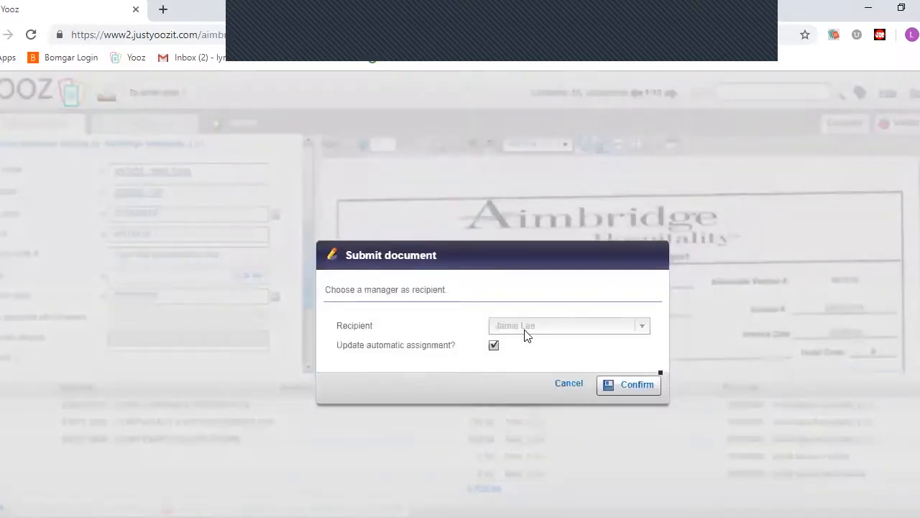
- Submit the report to the manager without updating automatic assignment, then return to the dashboard
{"action": "left_click", "coordinate": [494, 345]}
{"action": "left_click", "coordinate": [627, 384]}
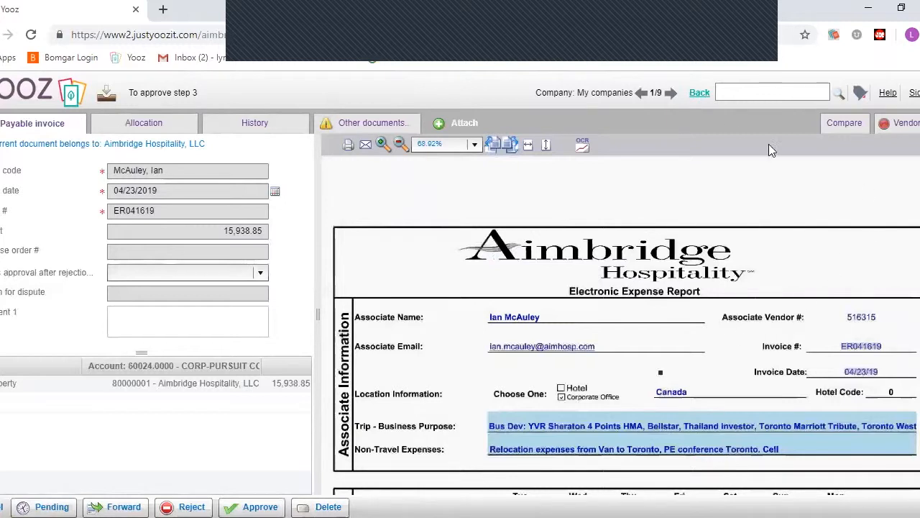
{"action": "left_click", "coordinate": [697, 93]}
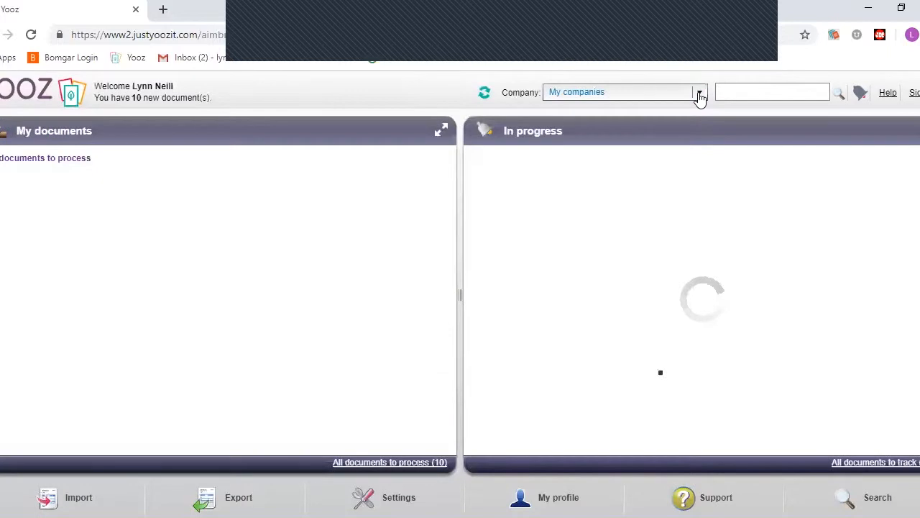